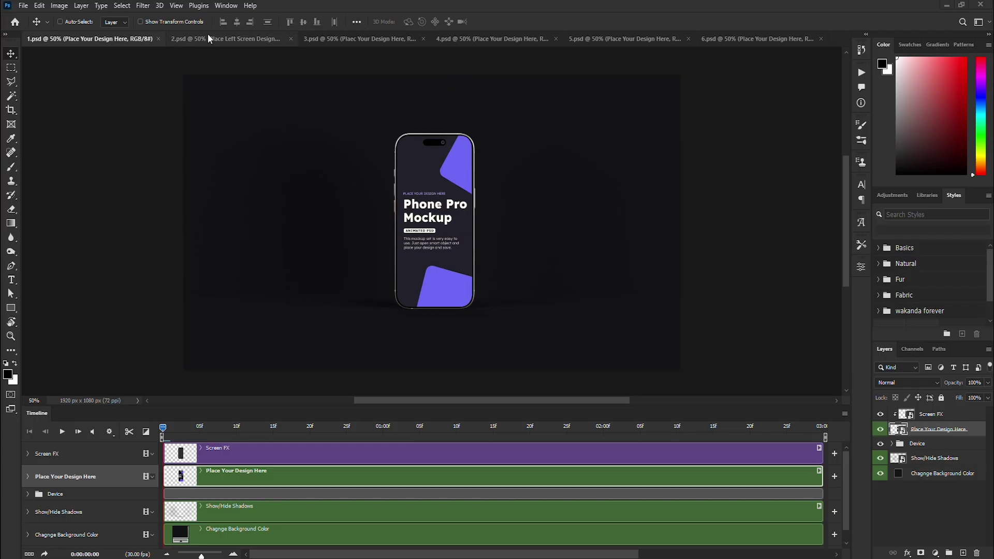
# Step: Play the phone animation in 1.psd, stop it, and return the playhead to the first frame
pyautogui.click(61, 432)
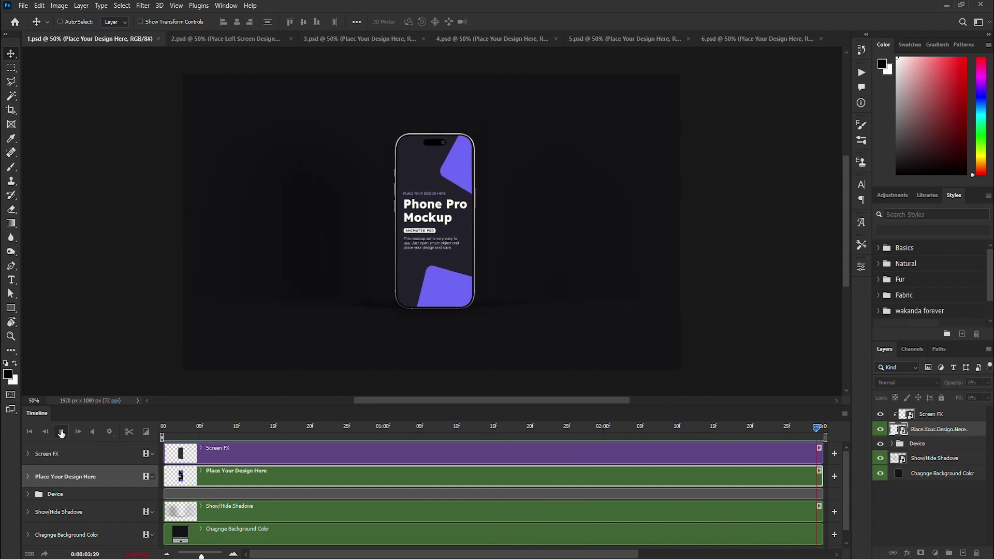
pyautogui.click(61, 432)
pyautogui.click(31, 432)
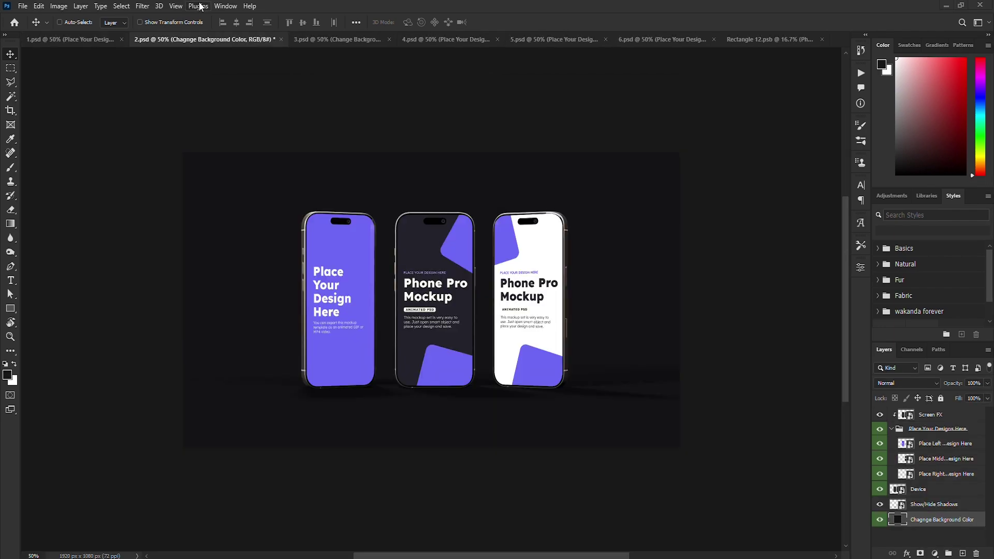
# Step: Show the Timeline and preview the three-phone animation in 2.psd, returning the playhead to the first frame
pyautogui.click(226, 6)
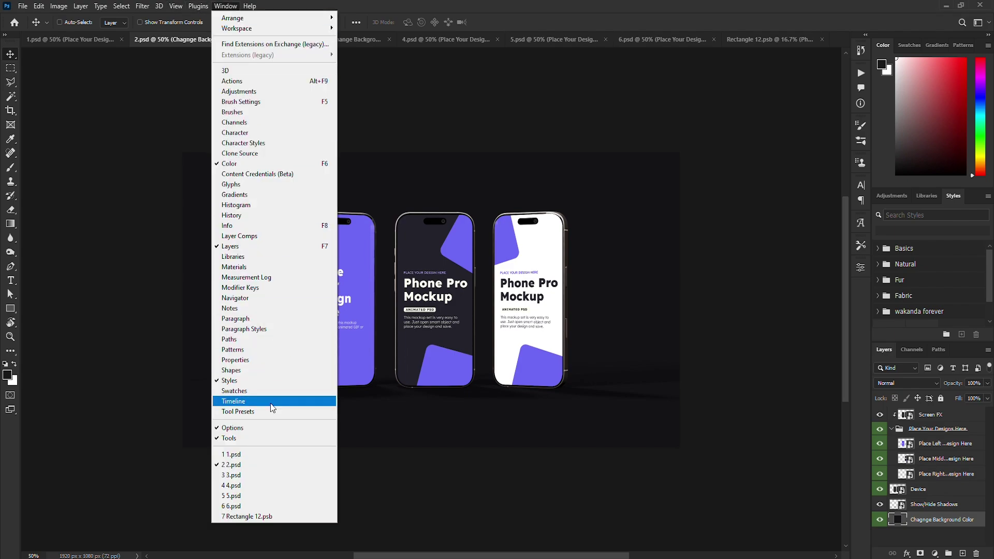
pyautogui.click(224, 401)
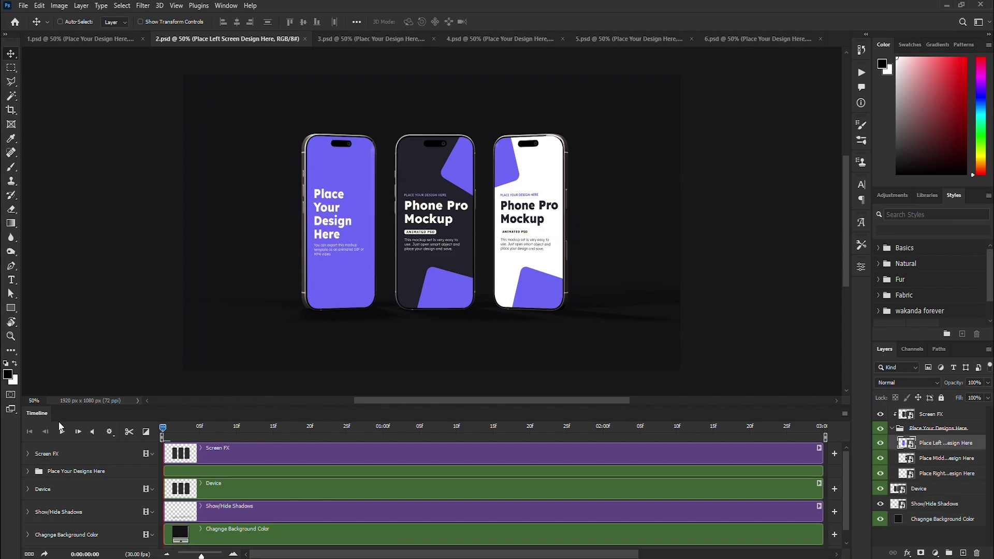
pyautogui.click(61, 432)
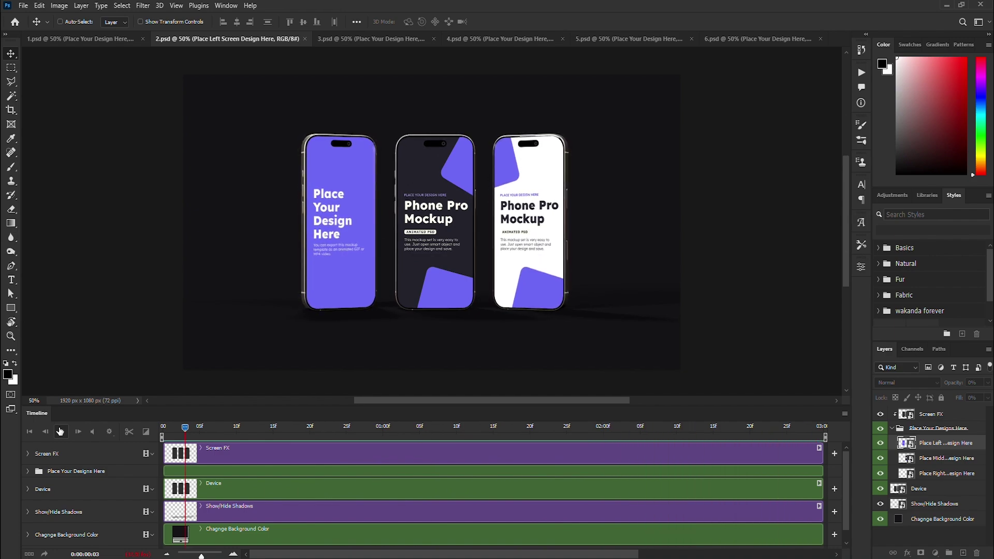
pyautogui.click(60, 431)
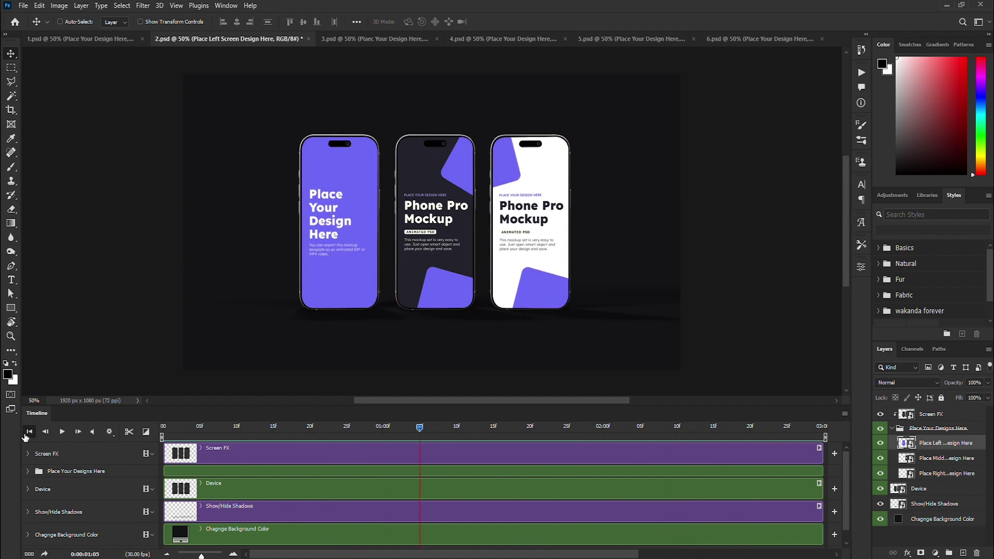
pyautogui.click(26, 434)
# Step: Preview the animation in 3.psd and return its playhead to the first frame
pyautogui.click(351, 35)
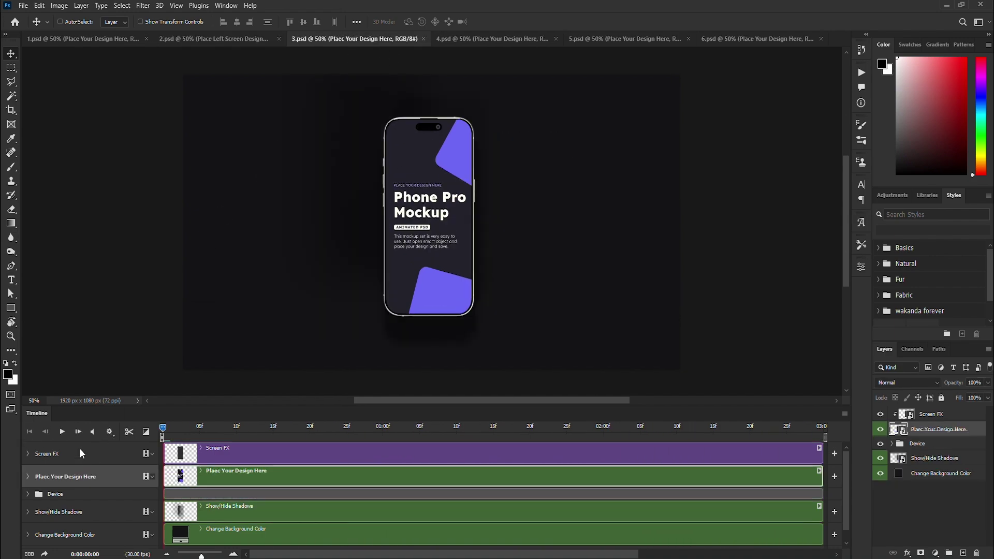
pyautogui.click(61, 433)
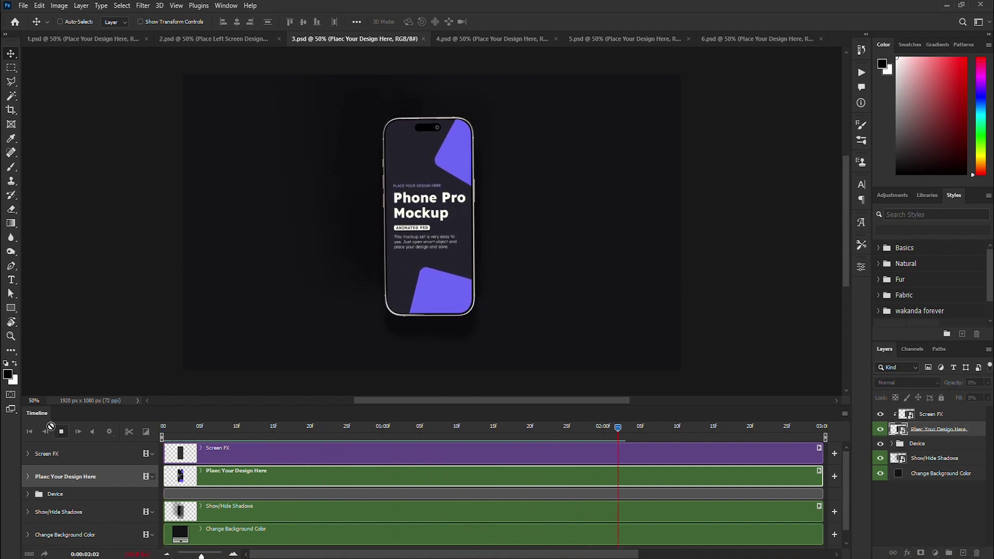
pyautogui.click(58, 434)
pyautogui.click(33, 434)
# Step: Preview the animation in 4.psd and return its playhead to the first frame
pyautogui.click(466, 38)
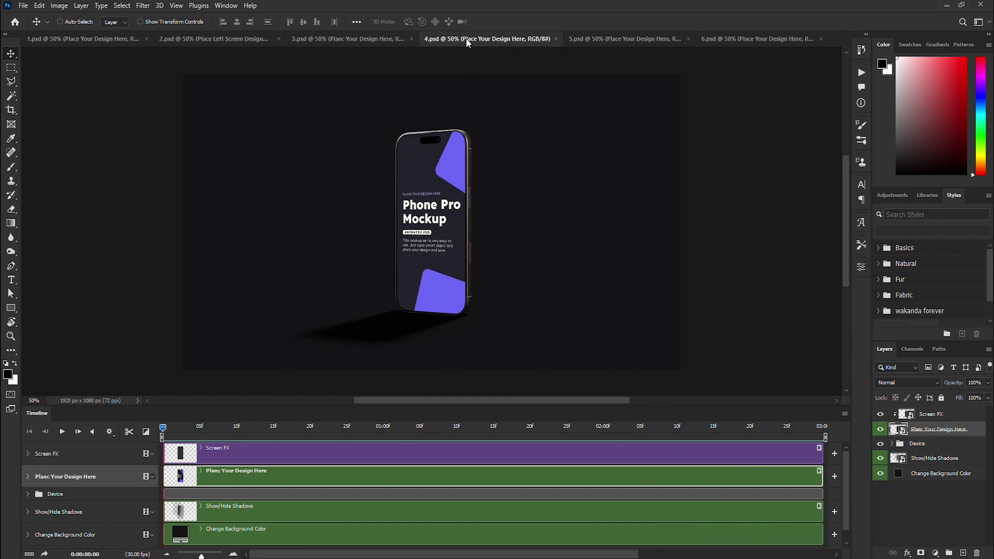
pyautogui.click(62, 433)
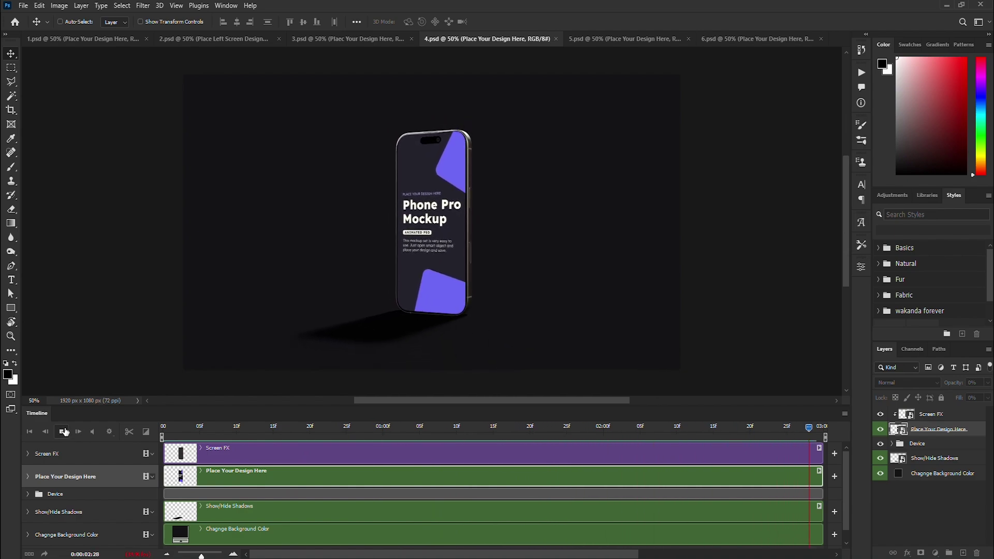
pyautogui.click(62, 432)
pyautogui.click(30, 431)
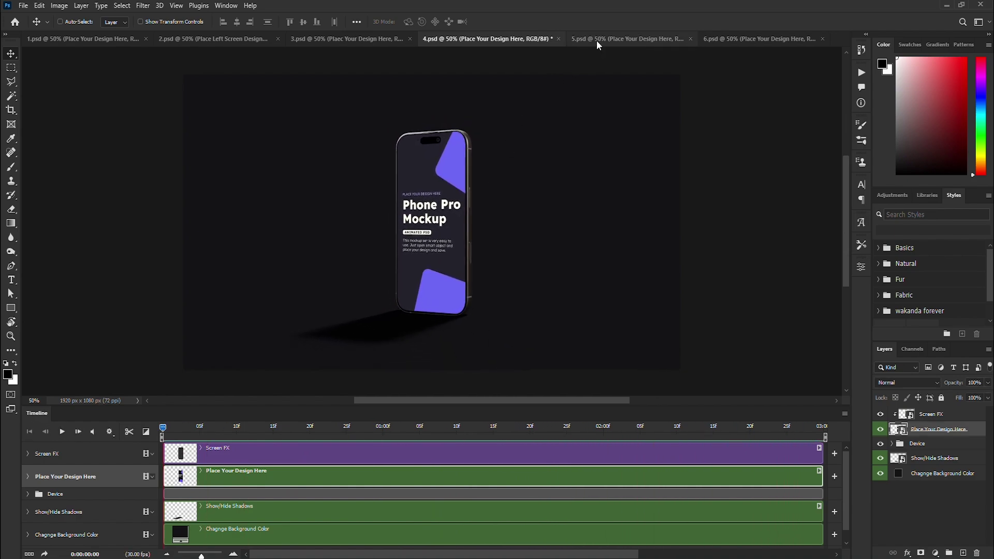
# Step: Preview the animation in 5.psd and return its playhead to the first frame
pyautogui.click(598, 41)
pyautogui.click(61, 433)
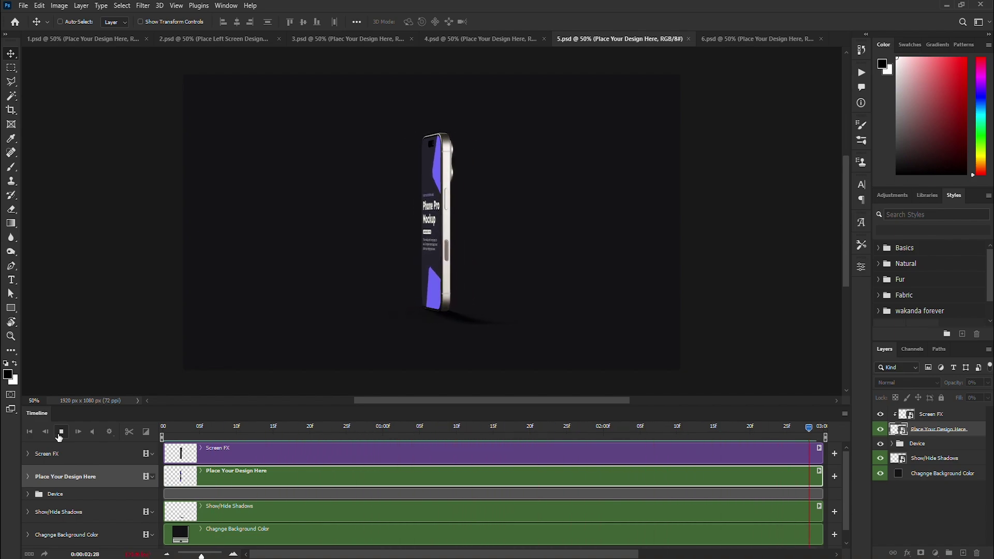
pyautogui.click(61, 433)
pyautogui.click(30, 432)
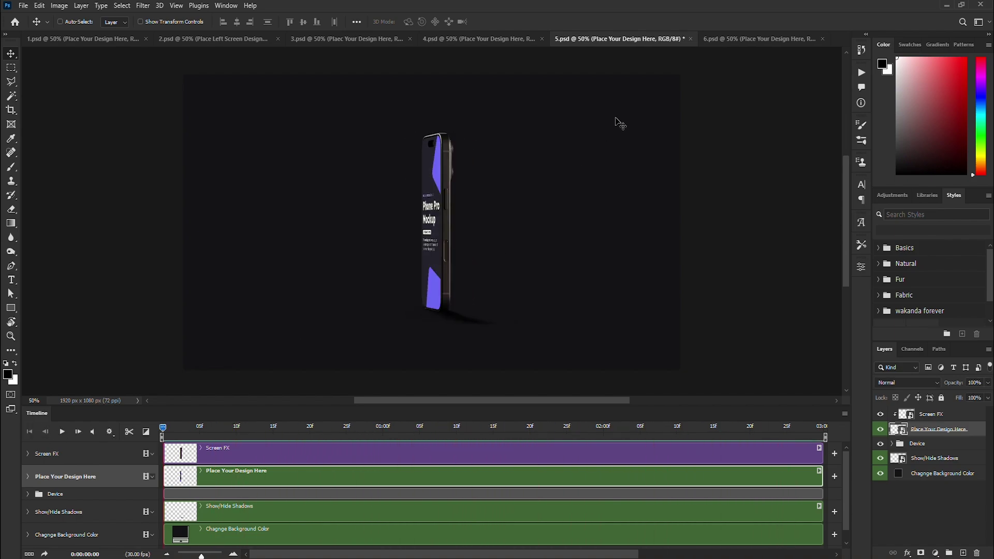
# Step: Preview the animation in 6.psd and return its playhead to the first frame
pyautogui.click(746, 40)
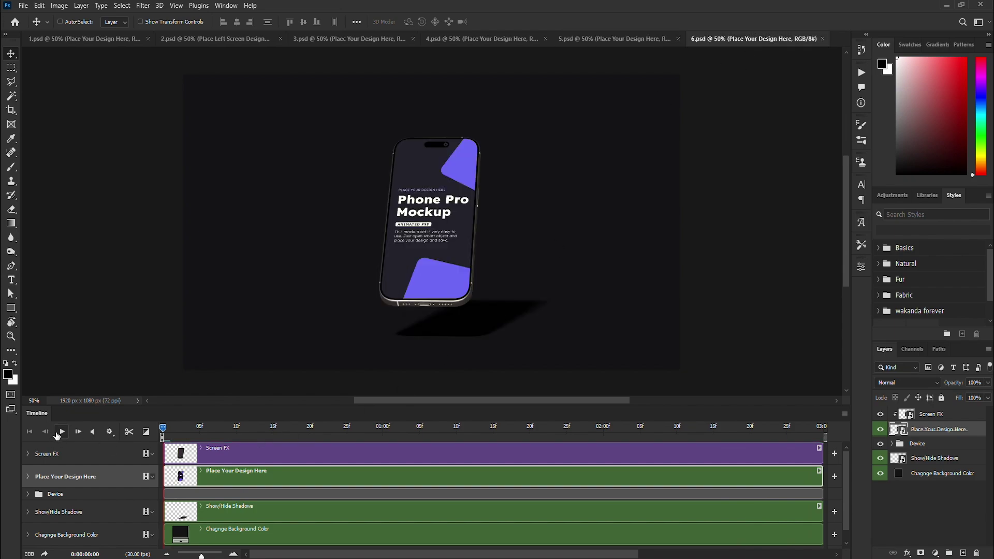
pyautogui.click(57, 434)
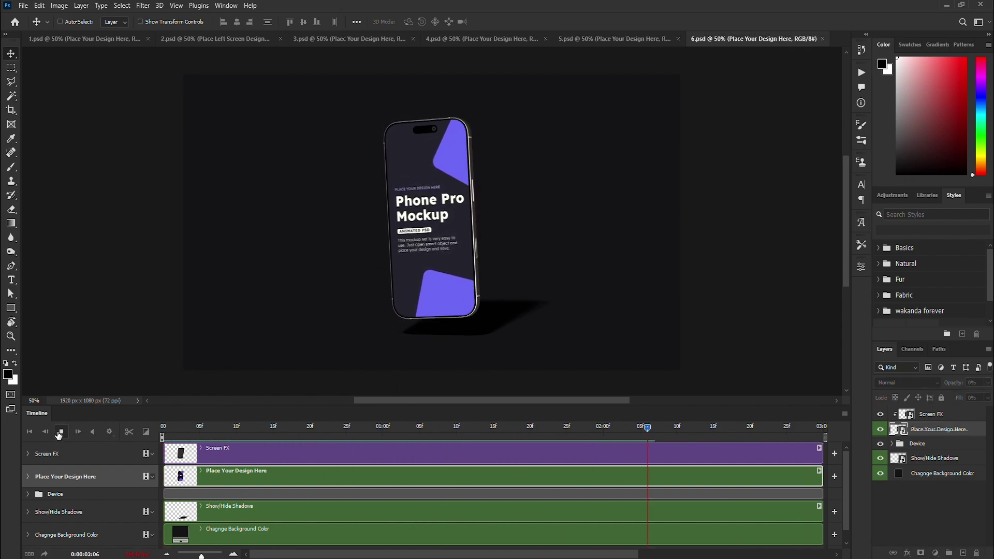
pyautogui.click(58, 434)
pyautogui.click(31, 433)
# Step: Open the iPhone Mockup Demo Design Editable file from the Demo Templates for Mockup folder
pyautogui.click(105, 38)
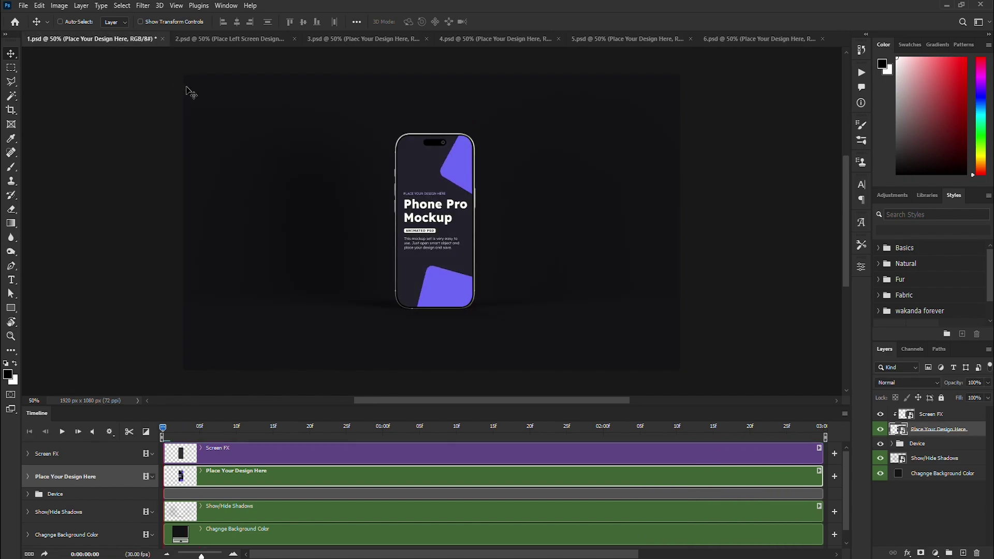
pyautogui.hotkey('ctrl', 'o')
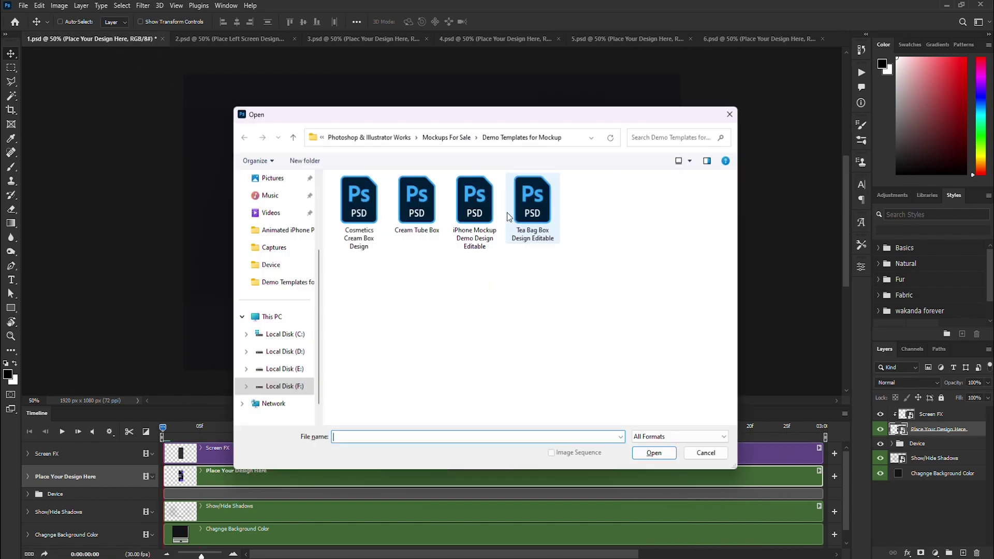
pyautogui.doubleClick(499, 201)
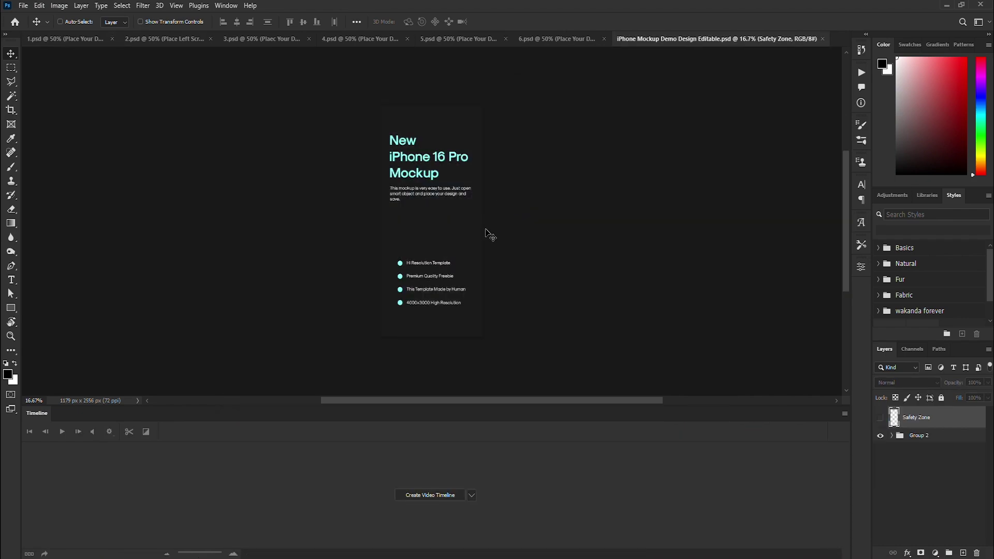
# Step: Duplicate Group 2, merge the duplicate into a single layer, and copy its full canvas area
pyautogui.click(950, 439)
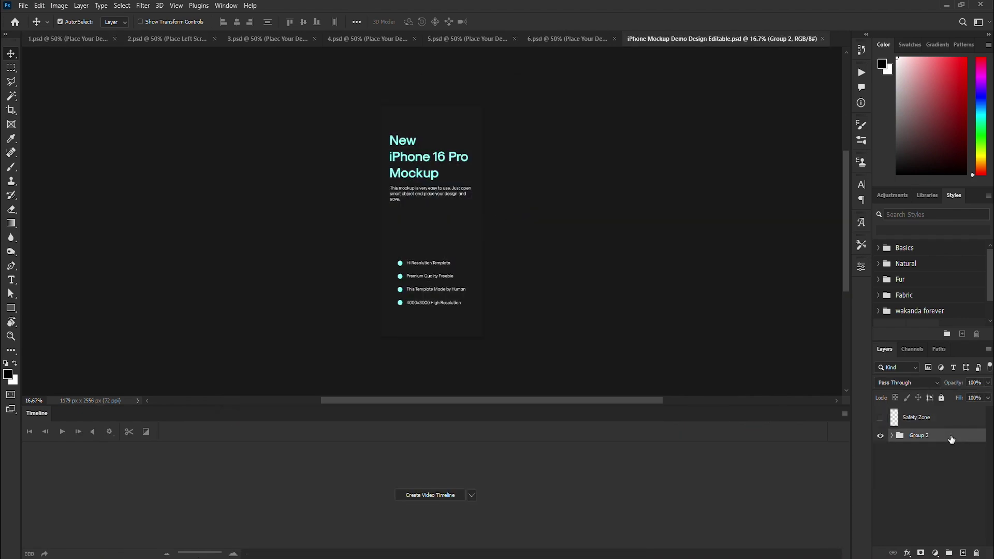
pyautogui.hotkey('ctrl', 'j')
pyautogui.hotkey('ctrl', 'a')
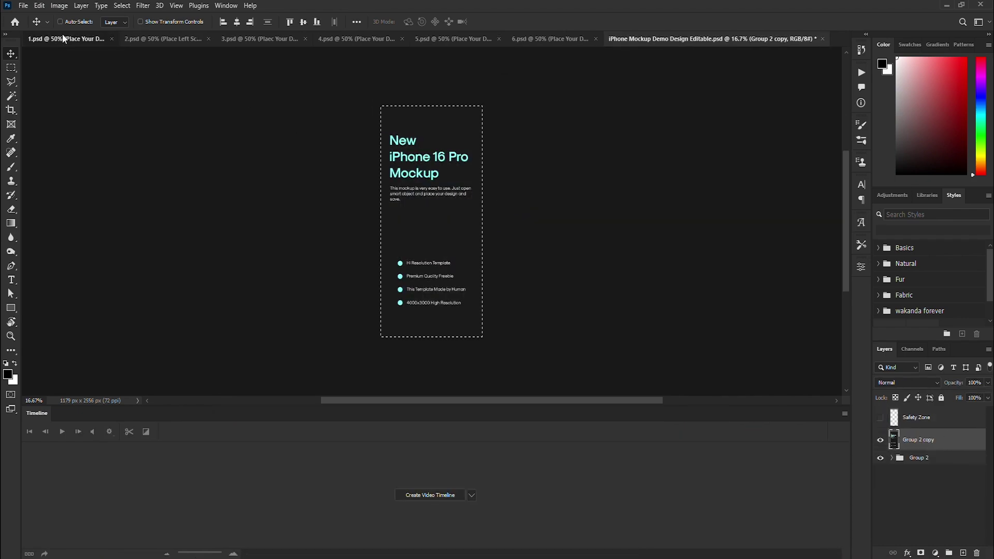
# Step: Paste the copied design into the Place Your Design Here smart object of 1.psd and clip it to the base group
pyautogui.click(63, 37)
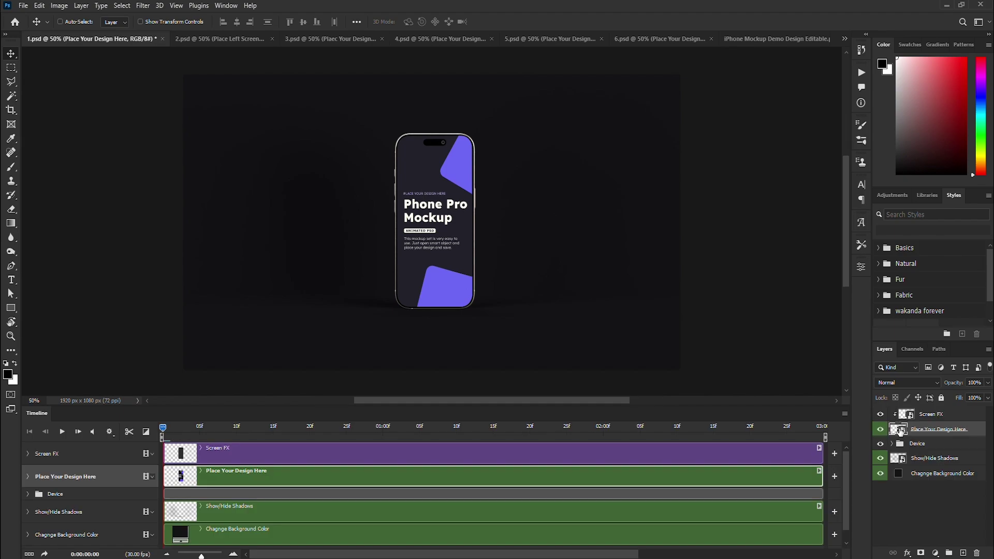
pyautogui.doubleClick(900, 430)
pyautogui.hotkey('ctrl', 'v')
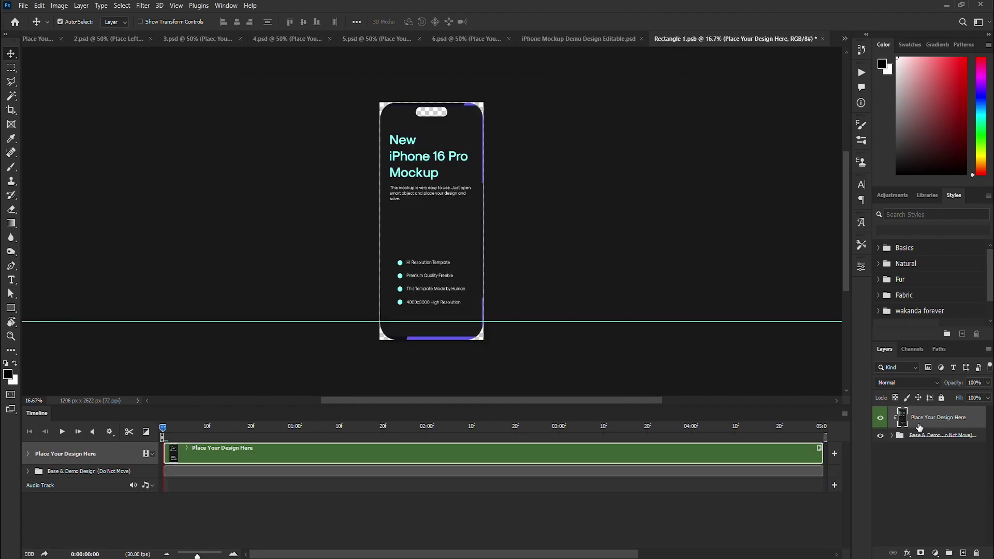
pyautogui.keyDown('alt'); pyautogui.click(907, 426); pyautogui.keyUp('alt')
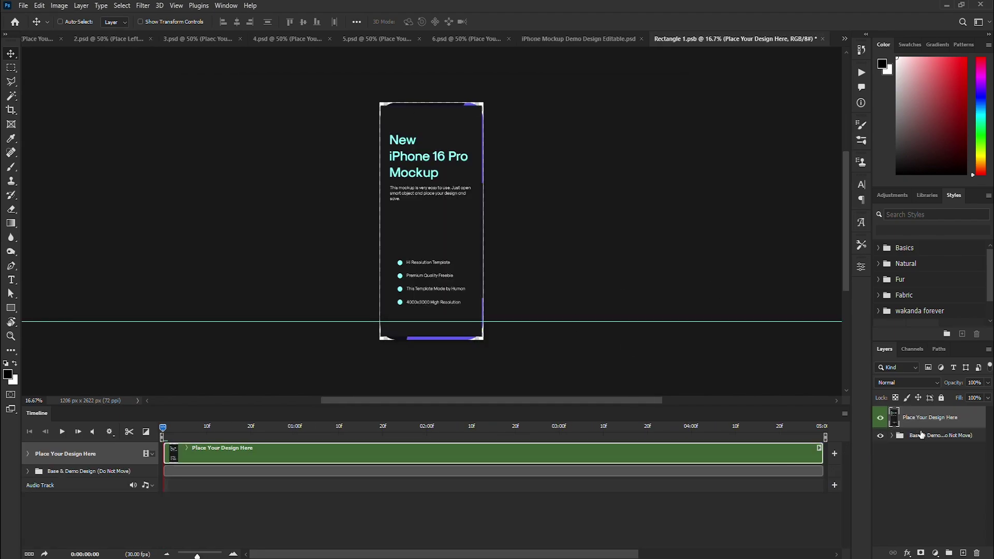
pyautogui.keyDown('alt'); pyautogui.click(896, 424); pyautogui.keyUp('alt')
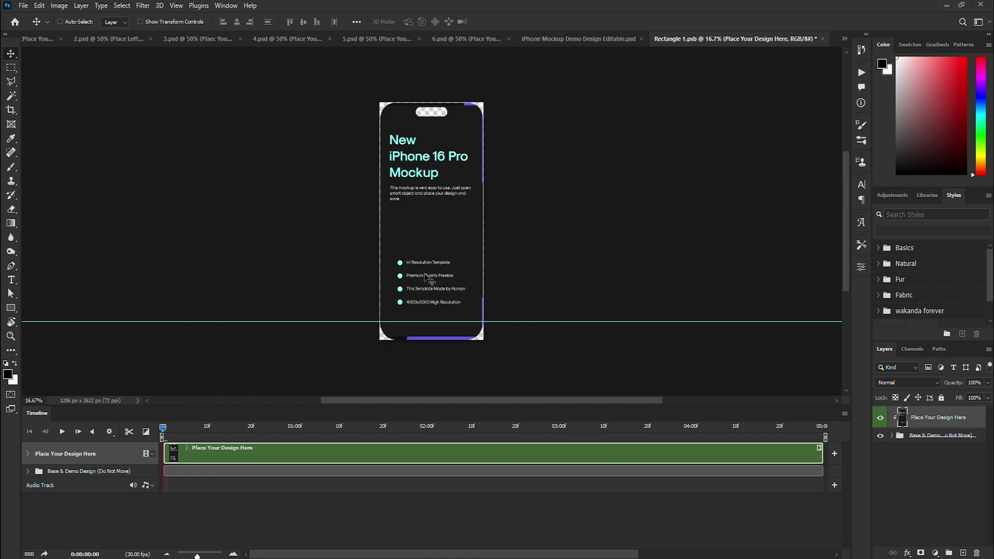
# Step: Scale the pasted design up slightly from its centre to cover the whole phone screen shape
pyautogui.hotkey('ctrl', 't')
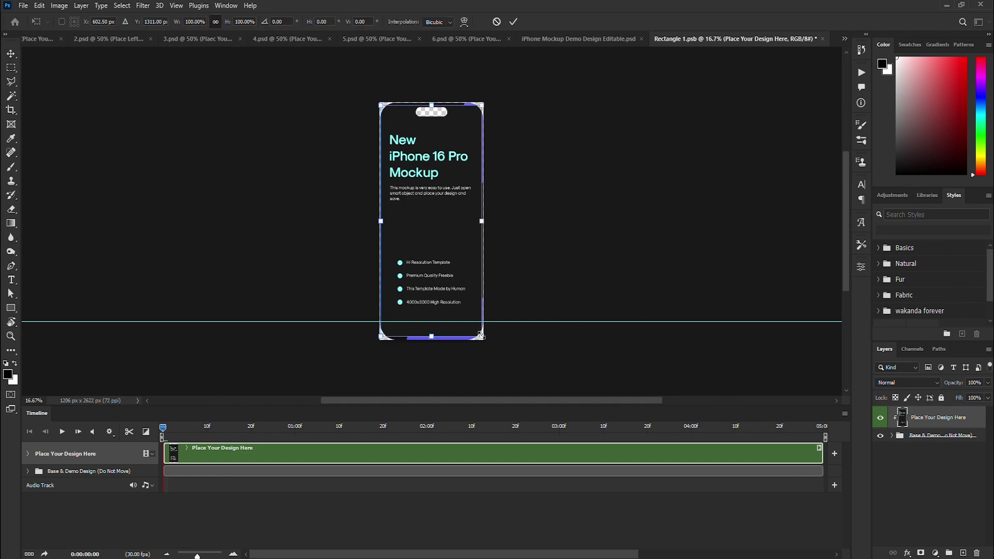
pyautogui.moveTo(480, 336); pyautogui.dragTo(485, 339)
pyautogui.press('Return')
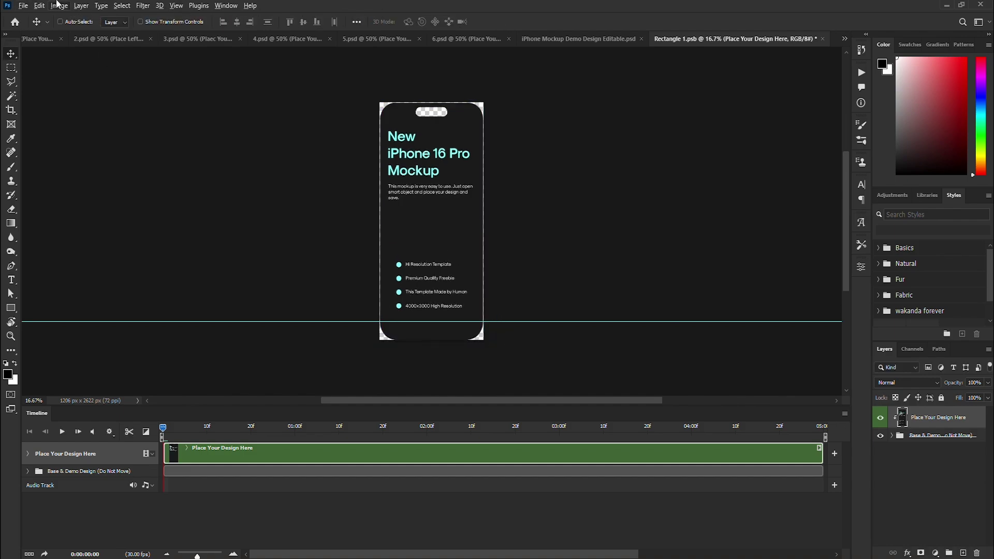
# Step: Save the edited smart object Rectangle 1.psb and close it
pyautogui.click(24, 6)
pyautogui.click(47, 128)
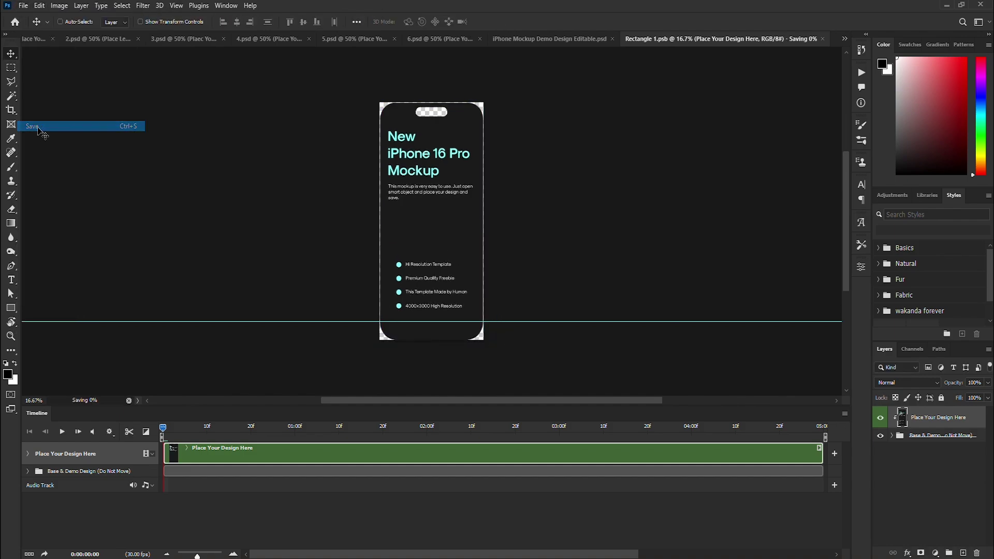
pyautogui.click(823, 39)
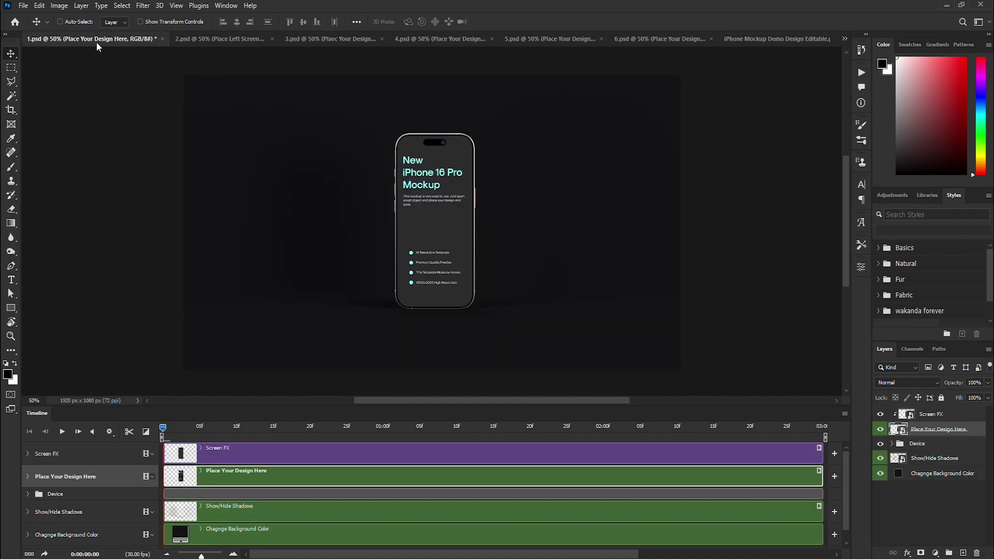
# Step: Play the 1.psd animation with the new screen design and return the playhead to the first frame
pyautogui.click(63, 433)
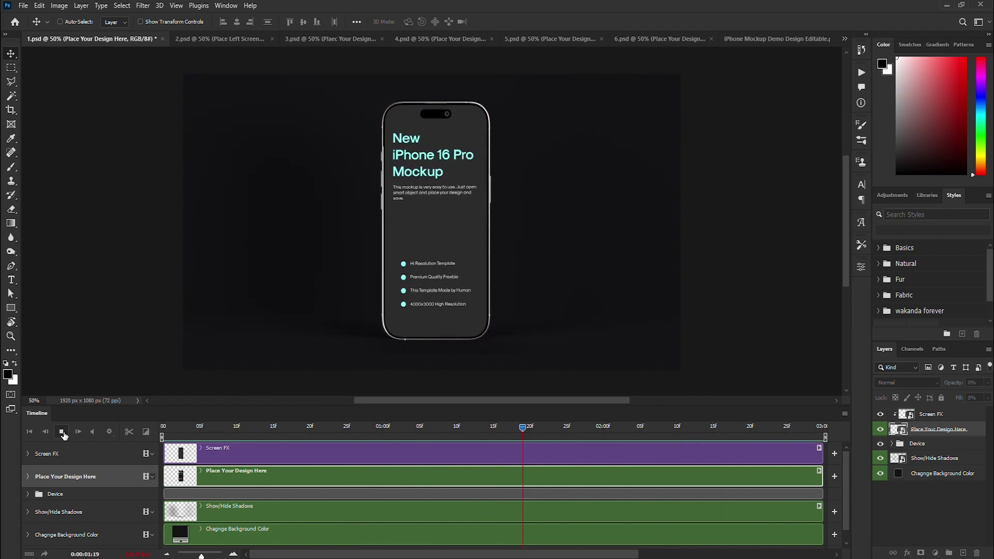
pyautogui.click(63, 433)
pyautogui.click(29, 434)
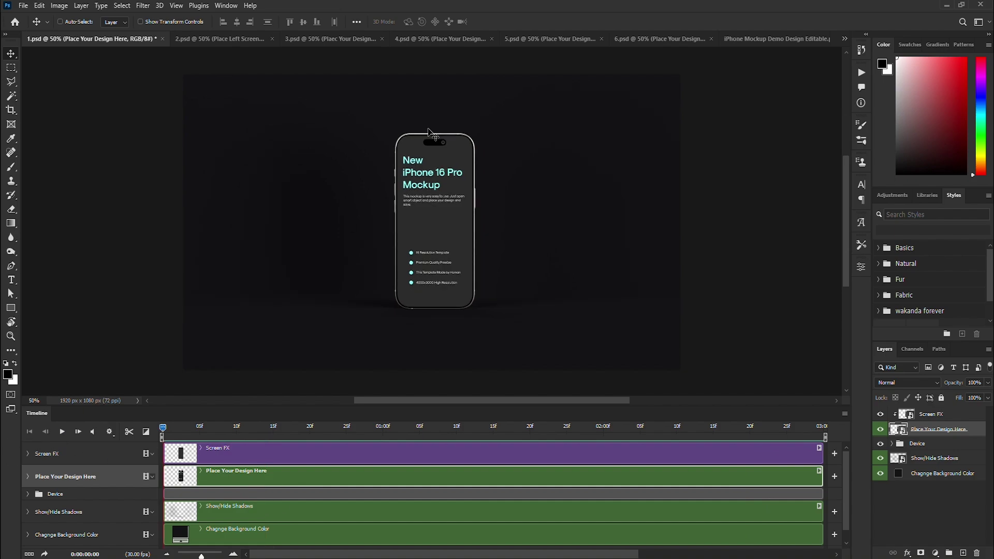
# Step: In 2.psd, toggle the middle and right screen design layers off and on to identify their phones
pyautogui.click(207, 45)
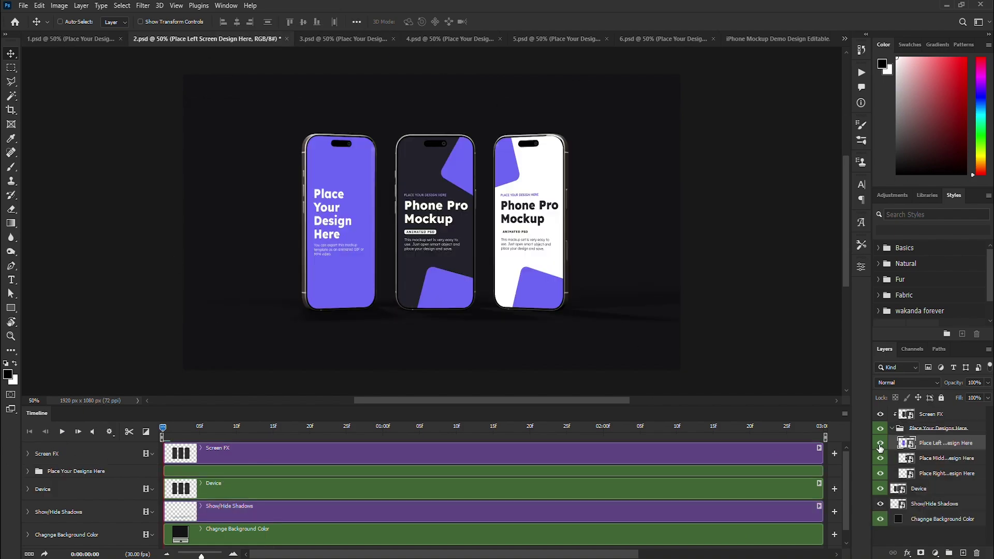
pyautogui.click(906, 459)
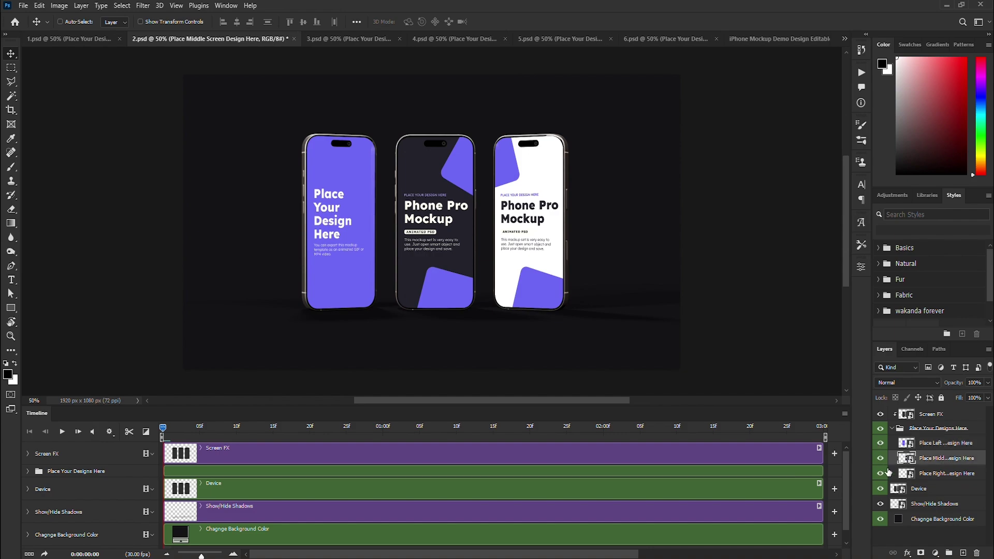
pyautogui.click(881, 458)
pyautogui.click(880, 458)
pyautogui.click(881, 473)
pyautogui.click(881, 473)
# Step: Paste the copied design into the right screen's smart object in 2.psd and scale it to fill the screen shape
pyautogui.doubleClick(906, 473)
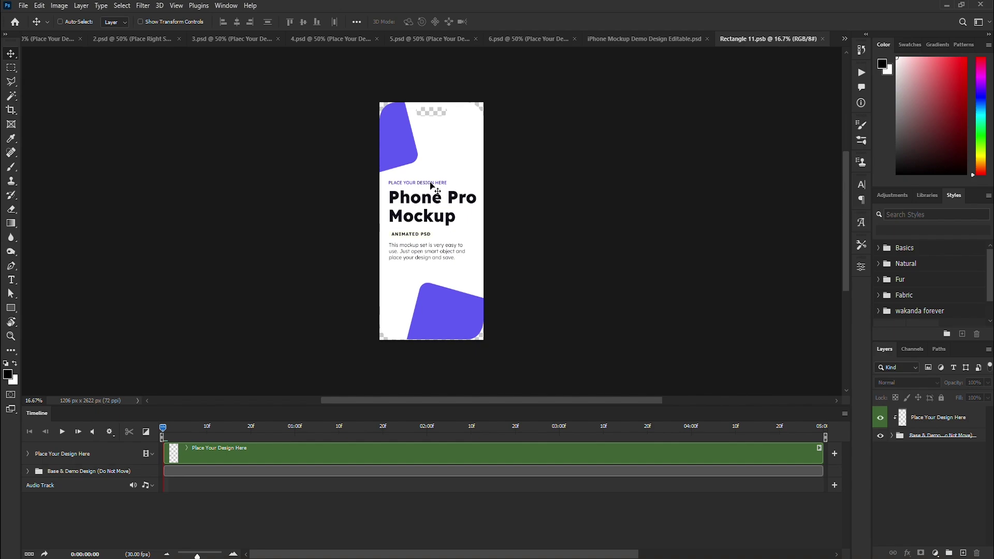
pyautogui.moveTo(433, 187); pyautogui.dragTo(454, 200)
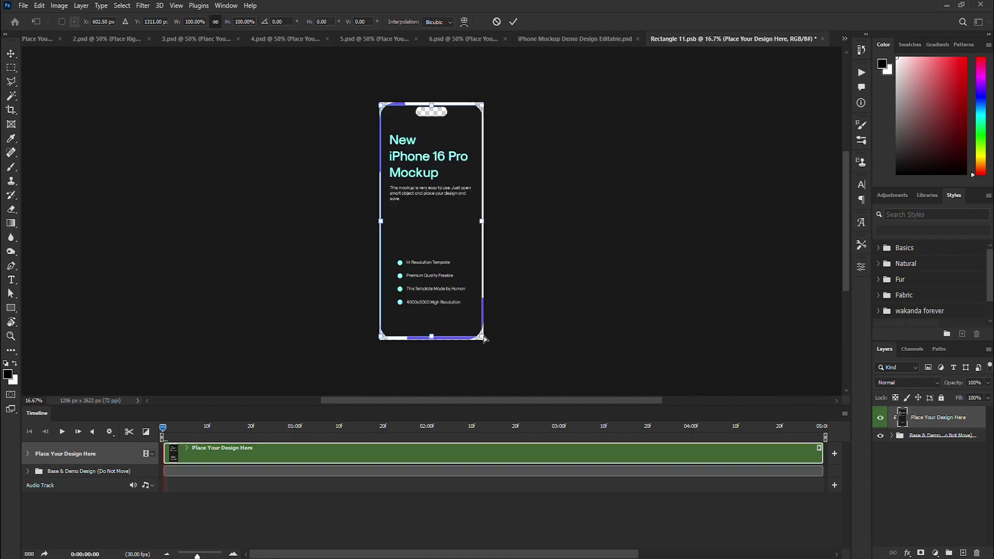
pyautogui.moveTo(482, 336); pyautogui.dragTo(485, 343)
pyautogui.press('Return')
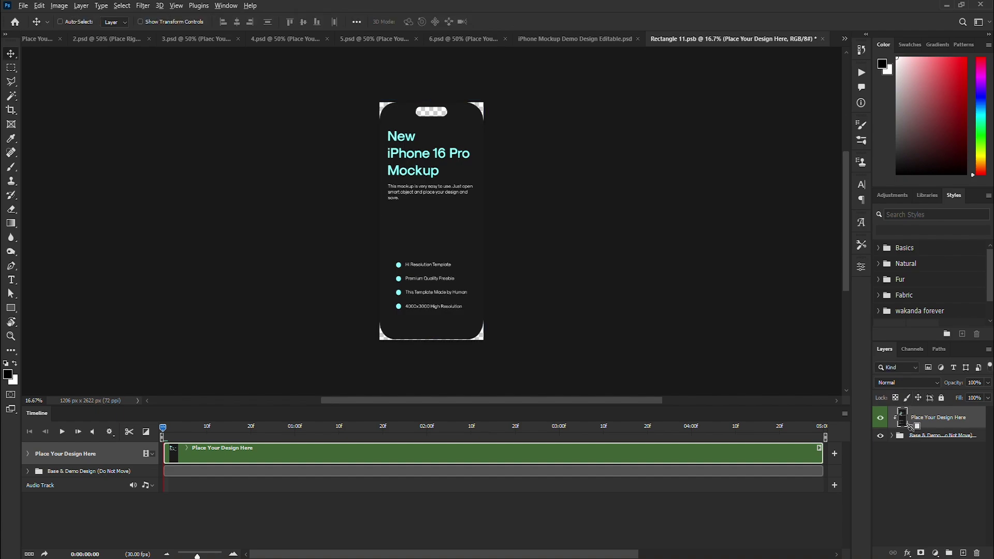
# Step: Keep the pasted design clipped to the base group in Rectangle 11.psb, and save and close the smart object
pyautogui.keyDown('alt'); pyautogui.click(910, 426); pyautogui.keyUp('alt')
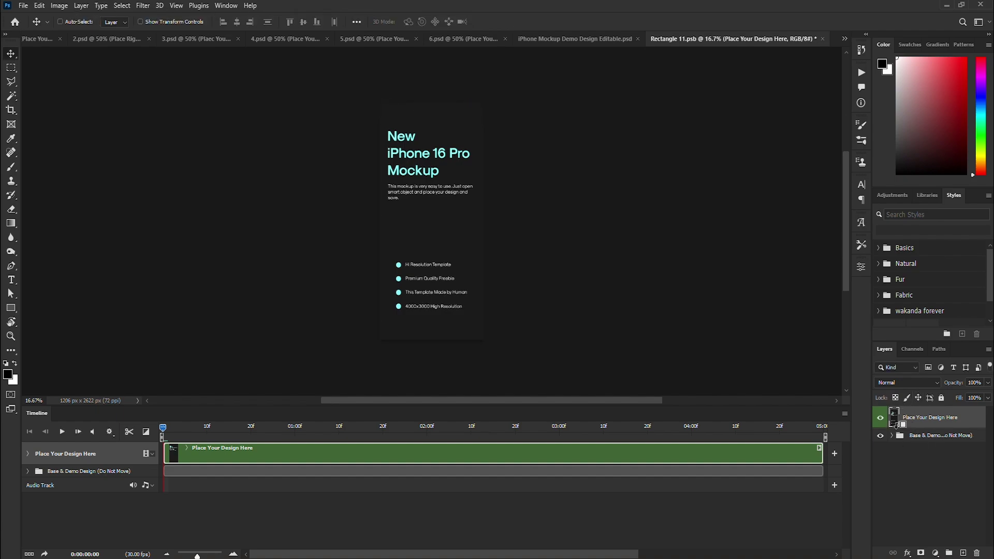
pyautogui.keyDown('alt'); pyautogui.click(896, 425); pyautogui.keyUp('alt')
pyautogui.click(21, 5)
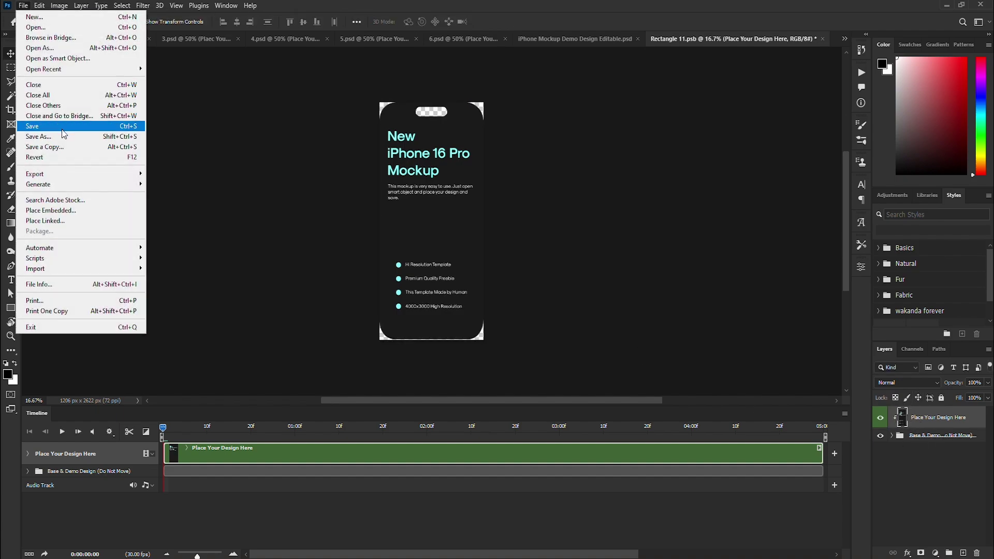
pyautogui.click(62, 129)
pyautogui.hotkey('ctrl', 'w')
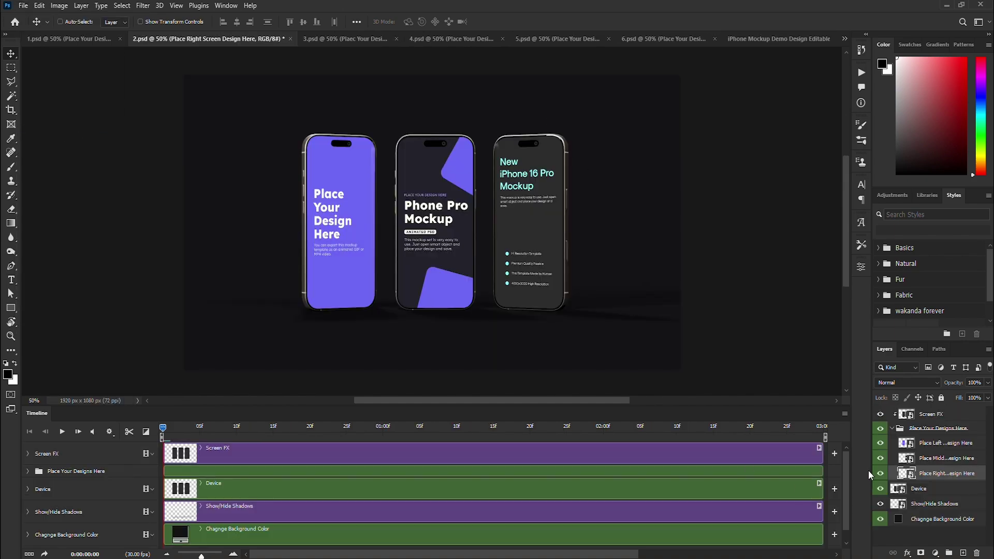
# Step: Change the background colour layer in 2.psd to white (ffffff)
pyautogui.doubleClick(898, 519)
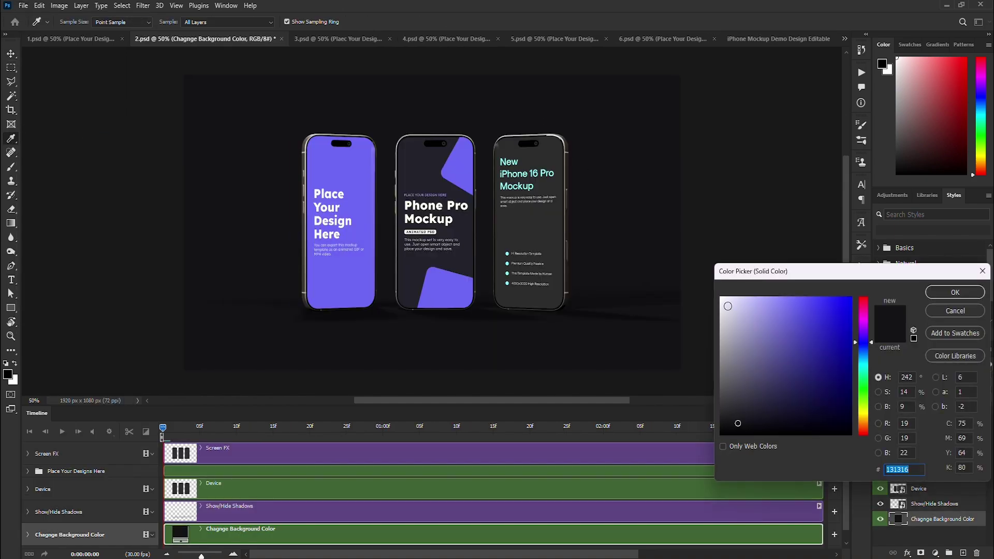
pyautogui.moveTo(726, 306); pyautogui.dragTo(712, 296)
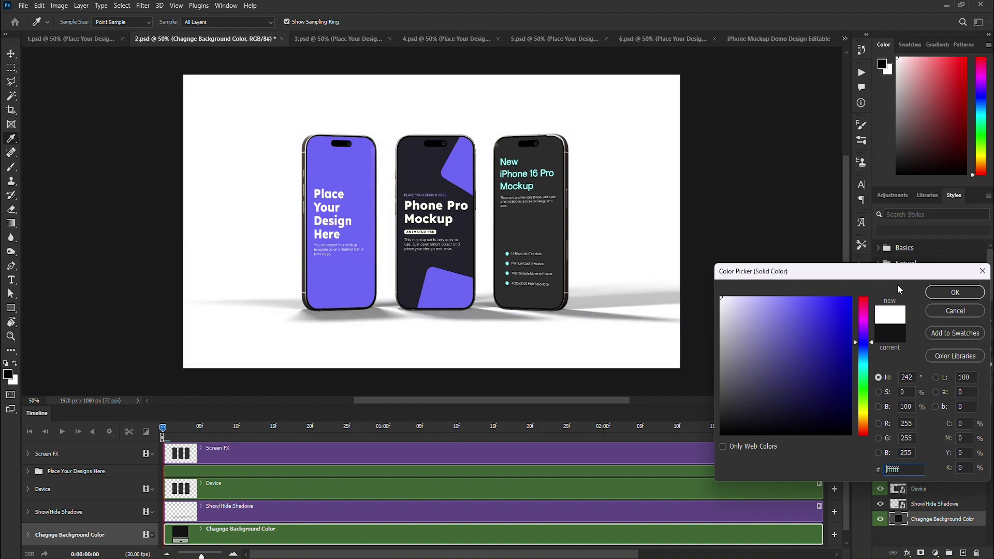
pyautogui.click(953, 291)
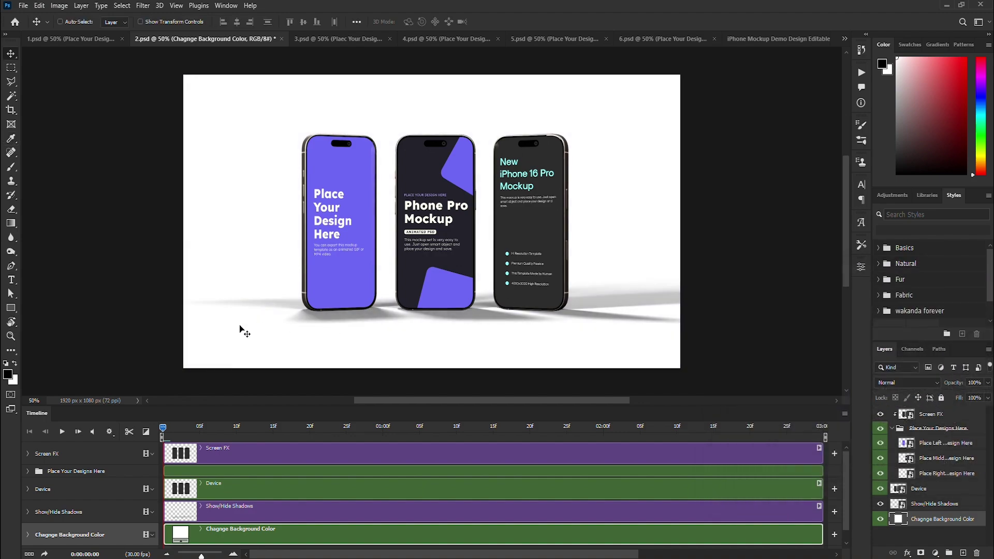
# Step: Play the 2.psd animation on its new background and return the playhead to the first frame
pyautogui.click(62, 432)
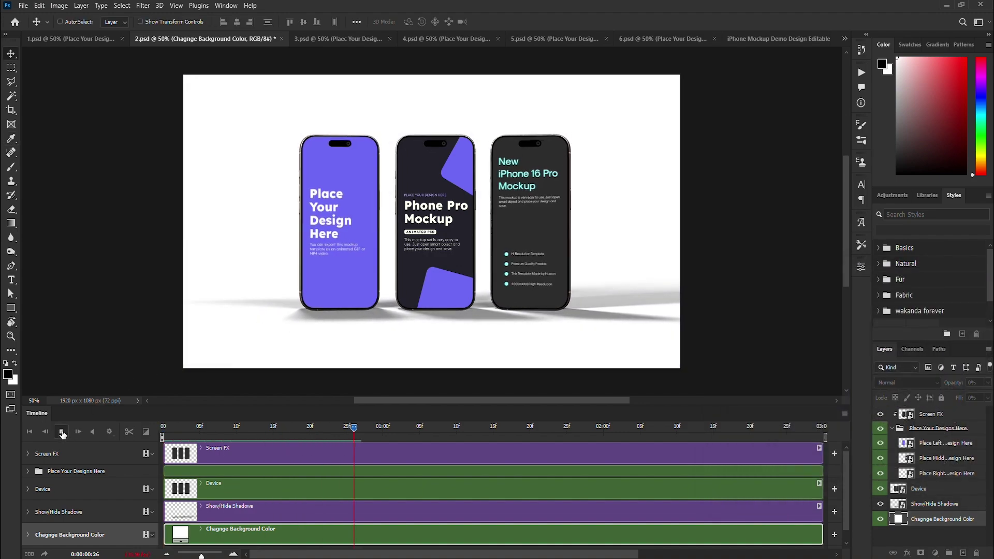
pyautogui.click(63, 431)
pyautogui.click(29, 432)
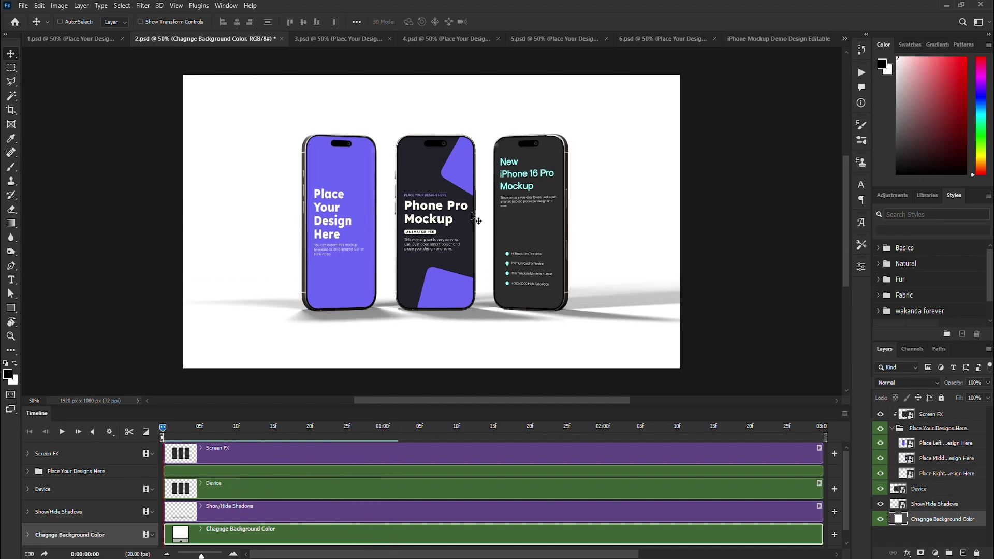
# Step: Render all frames of 2.psd as the H.264 High Quality video 2.mp4, replacing the existing file
pyautogui.click(22, 5)
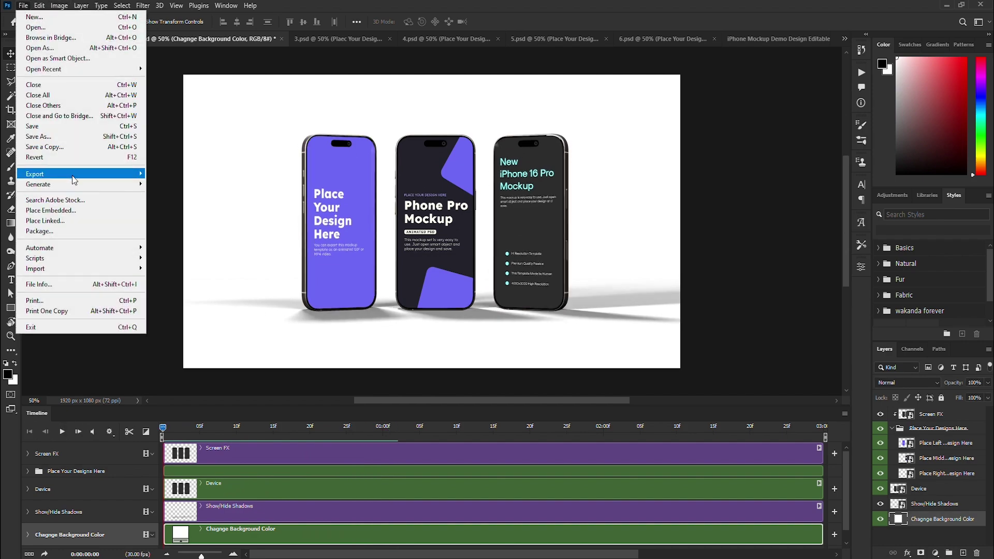
pyautogui.moveTo(72, 173)
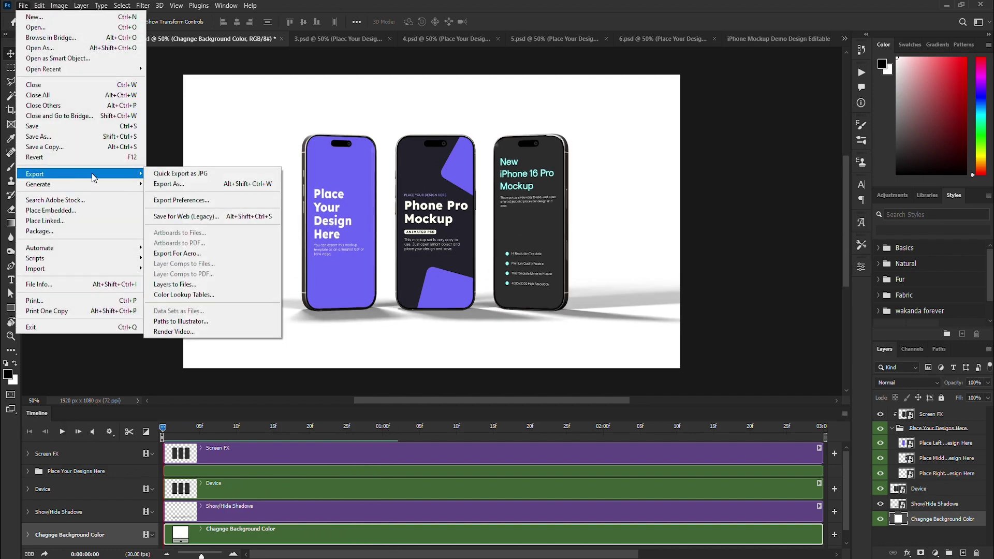
pyautogui.click(175, 331)
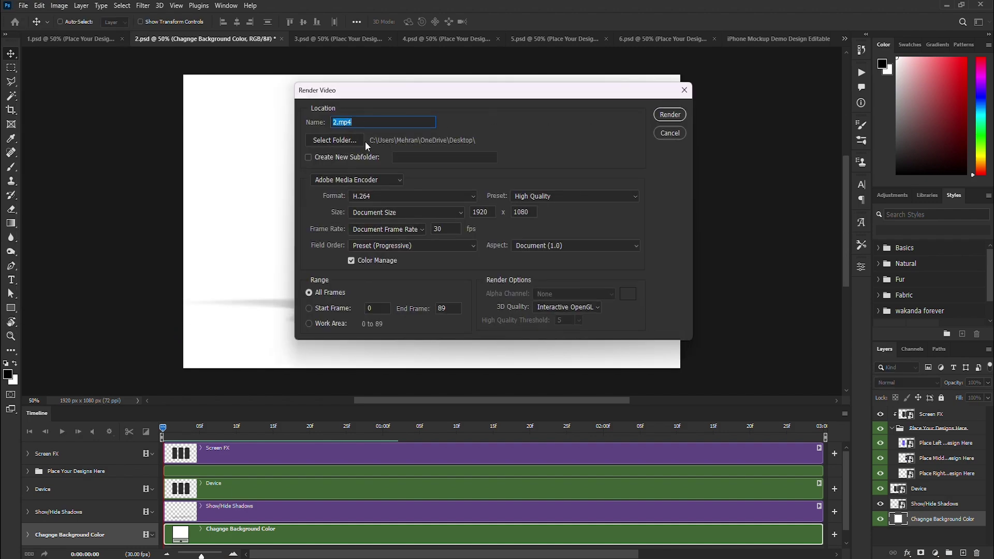
pyautogui.click(670, 115)
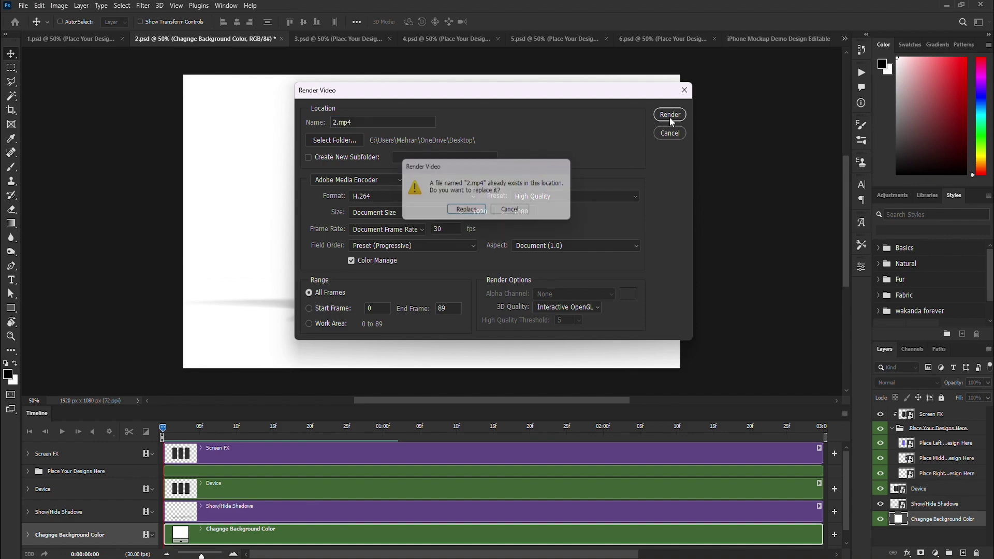
pyautogui.click(467, 215)
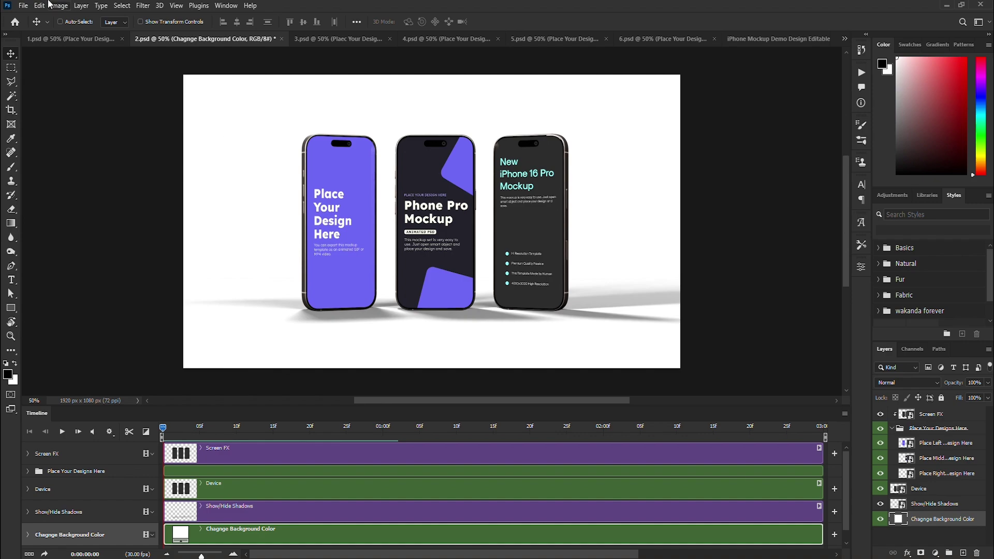
# Step: Open 2.psd in Save for Web (Legacy) for a GIF export, with the whole mockup in the preview
pyautogui.click(24, 5)
pyautogui.moveTo(41, 171)
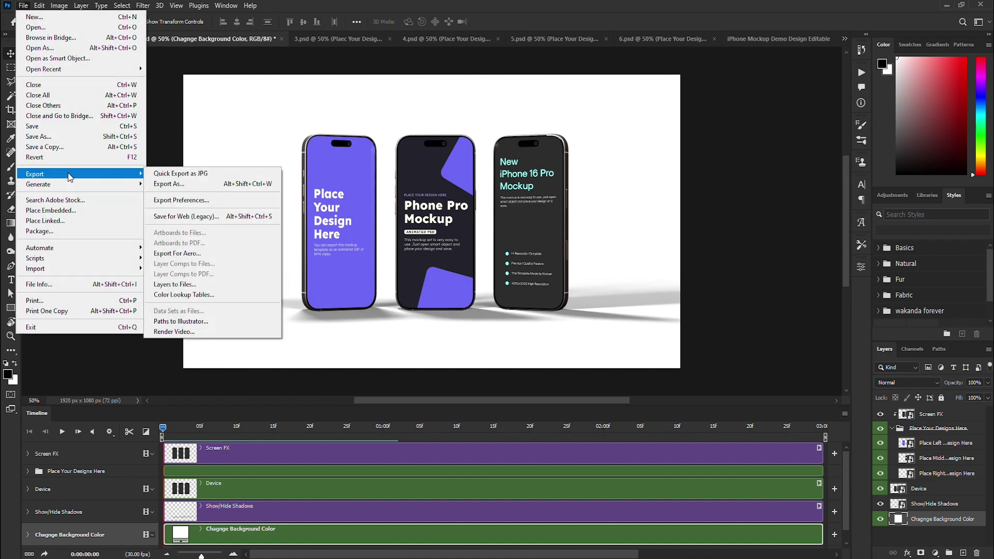
pyautogui.click(227, 222)
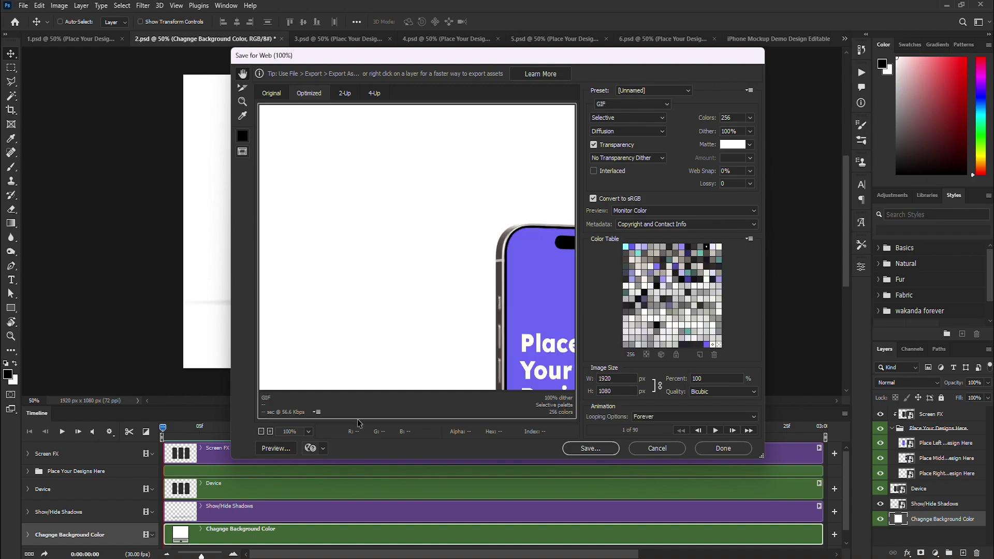
pyautogui.click(262, 431)
pyautogui.click(261, 432)
pyautogui.click(261, 432)
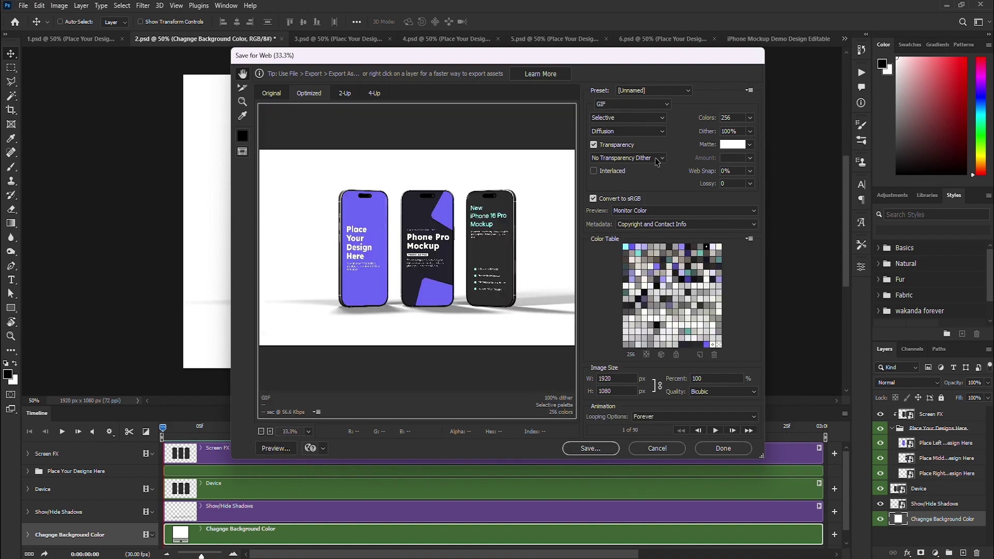
# Step: Try JPEG as the export format and switch back to GIF
pyautogui.click(628, 105)
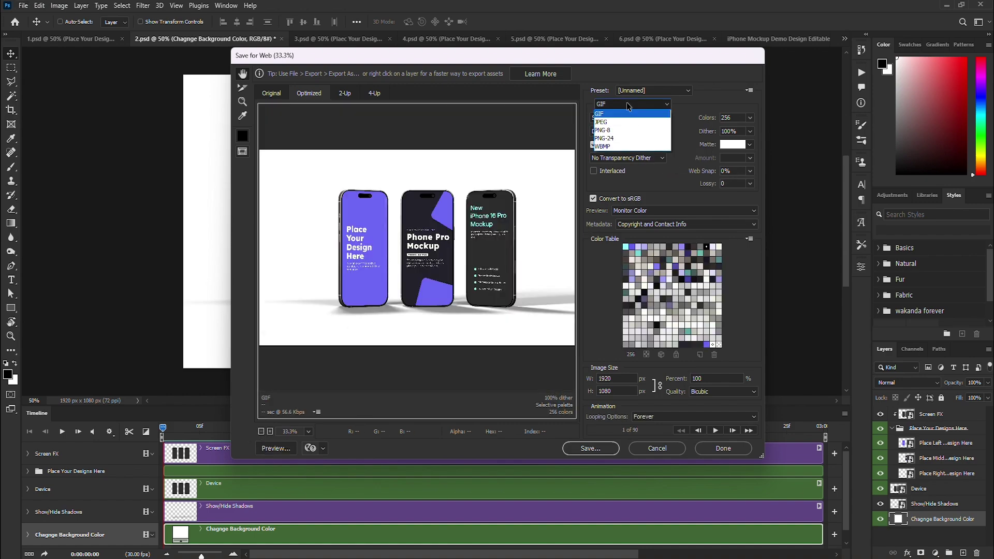
pyautogui.click(627, 122)
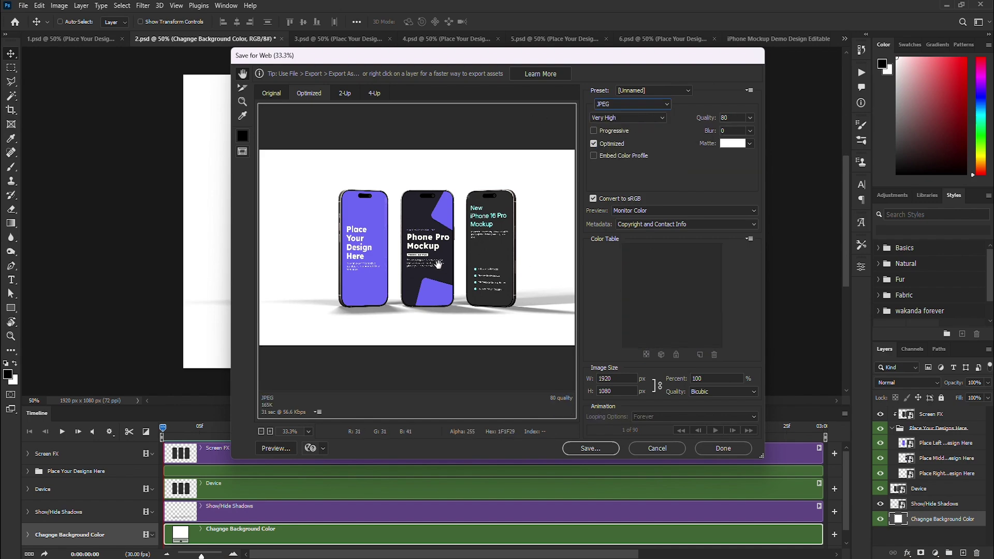
pyautogui.moveTo(438, 264); pyautogui.dragTo(463, 240)
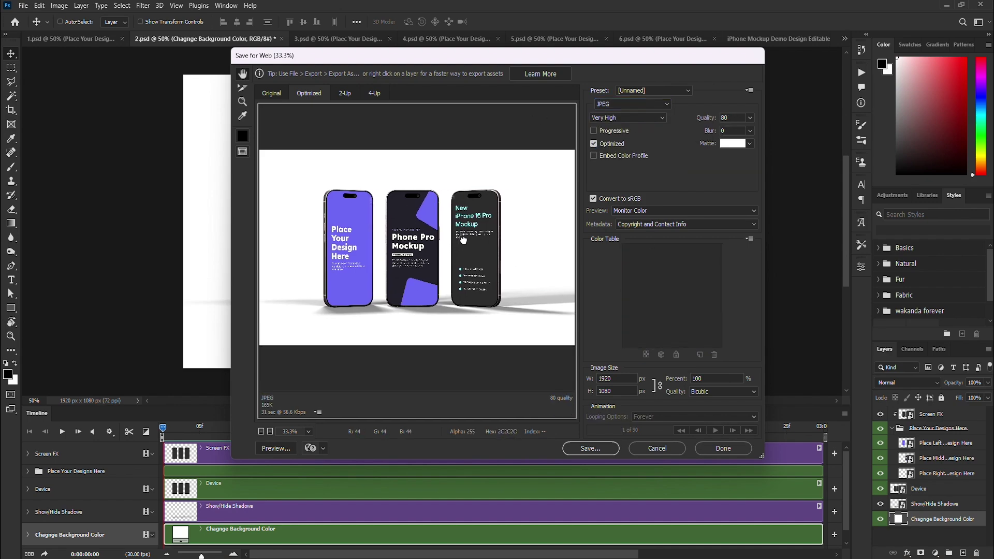
pyautogui.click(641, 105)
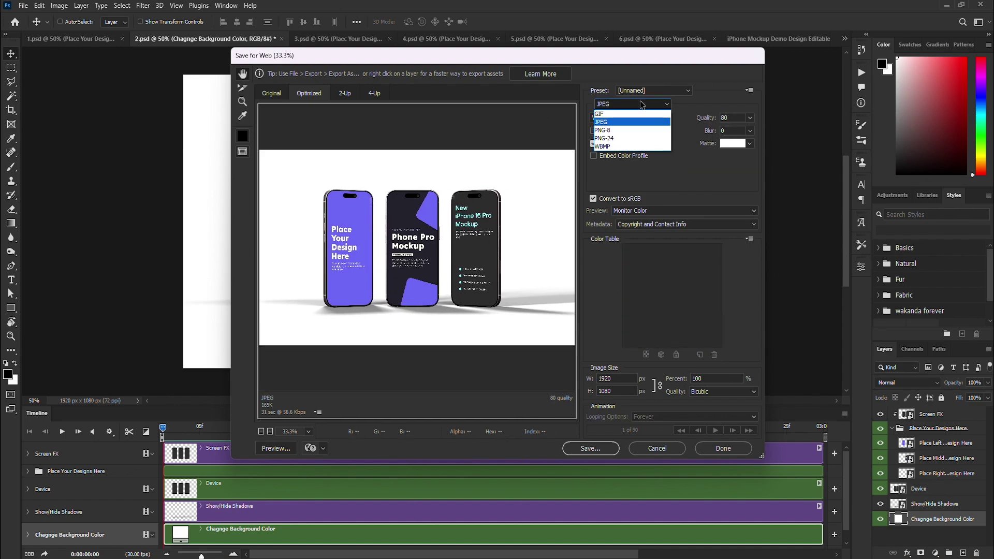
pyautogui.click(607, 114)
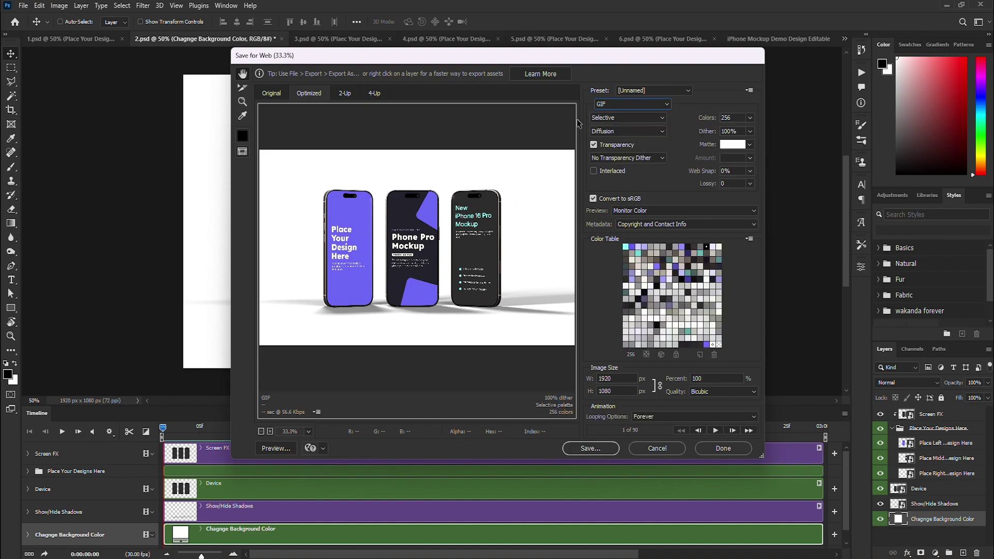
# Step: Save the mockup animation as an 800 x 450 px GIF named 2 on the Desktop
pyautogui.moveTo(555, 309); pyautogui.dragTo(376, 274)
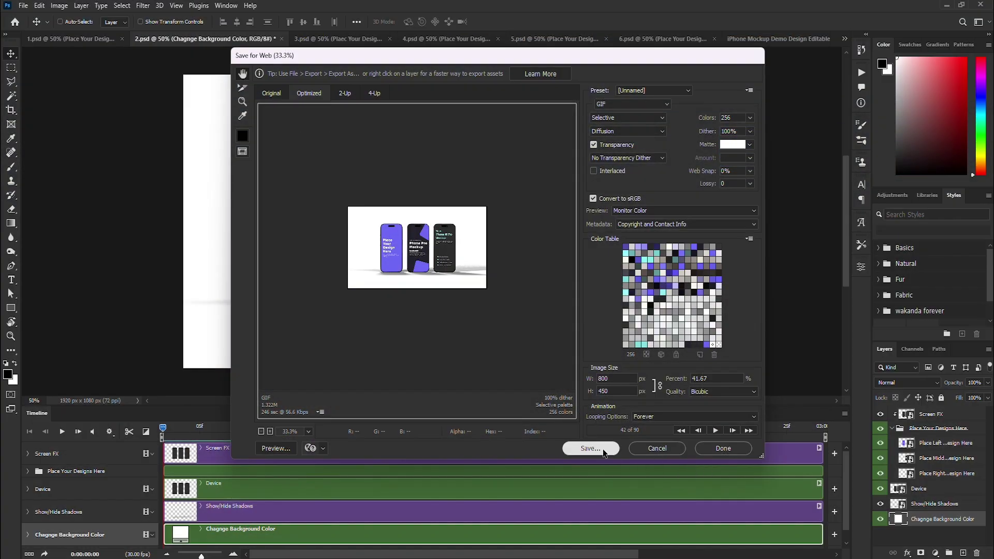
pyautogui.click(603, 449)
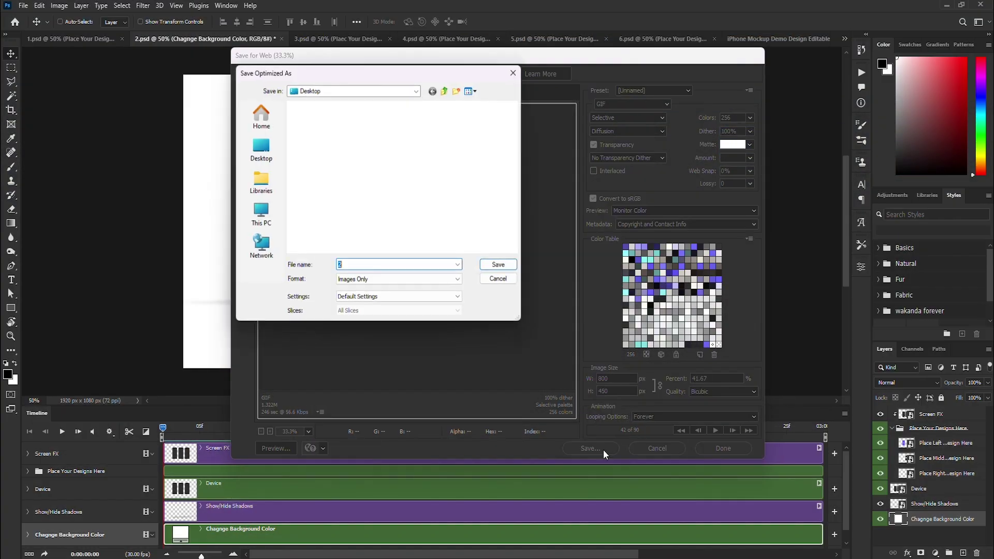
pyautogui.click(253, 144)
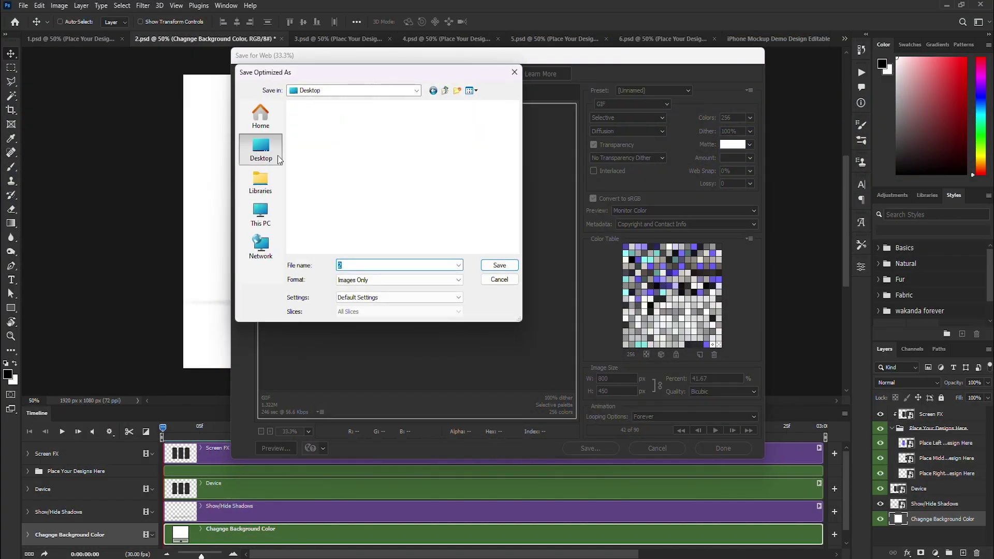
pyautogui.click(493, 267)
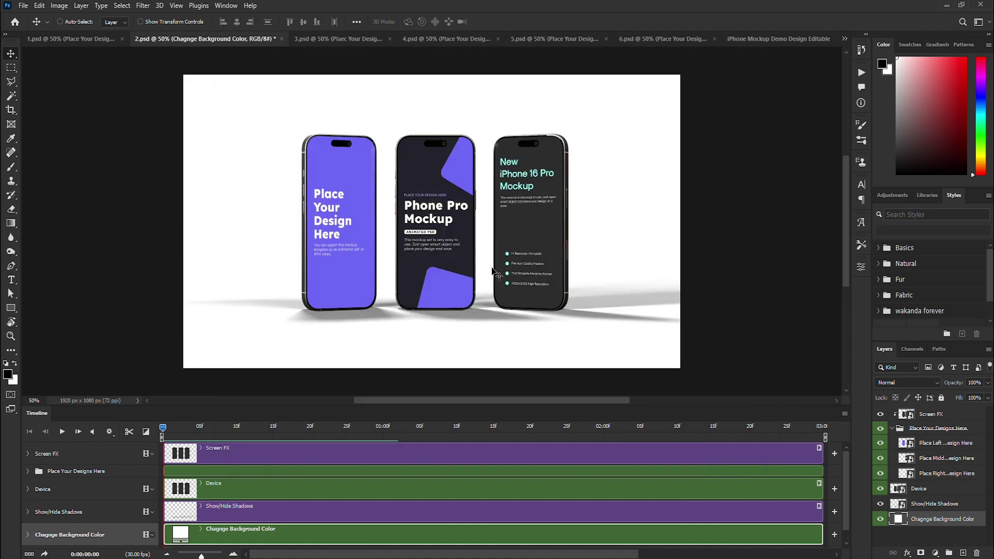
# Step: Browse to the Desktop in the Open dialog, view the exported 2.gif in the image viewer and close the viewer
pyautogui.hotkey('ctrl', 'o')
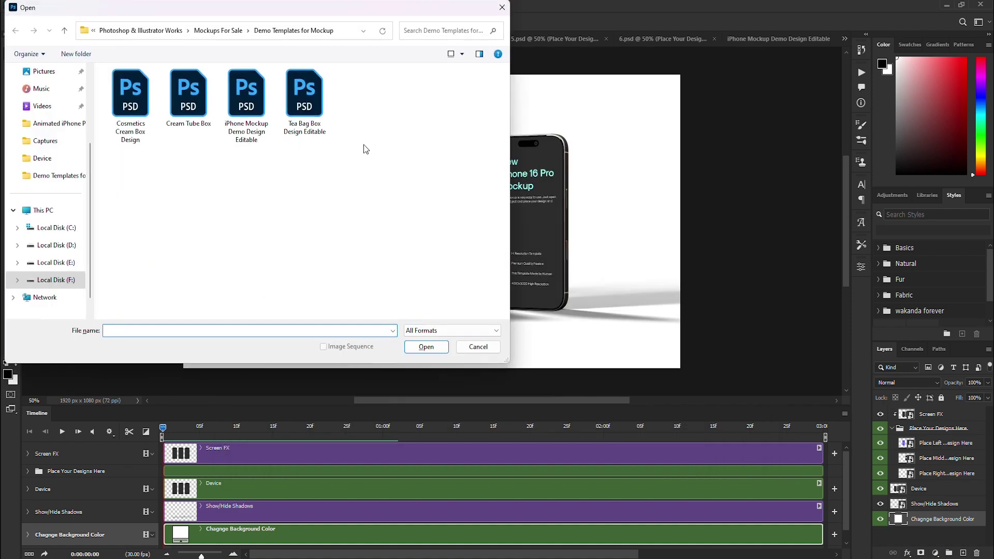
pyautogui.moveTo(334, 5); pyautogui.dragTo(619, 133)
pyautogui.scroll(4, 337, 290)
pyautogui.click(337, 272)
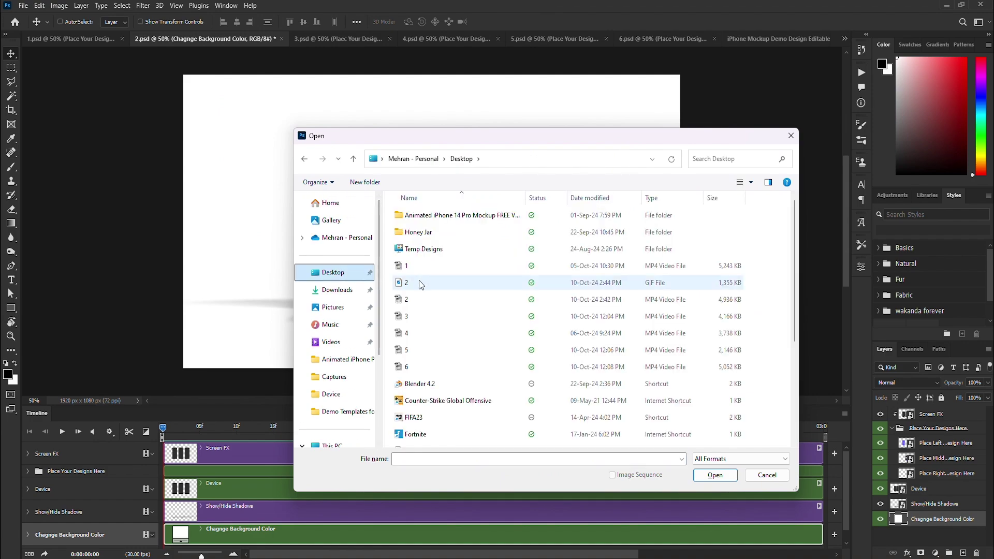
pyautogui.click(418, 280)
pyautogui.rightClick(419, 280)
pyautogui.click(446, 225)
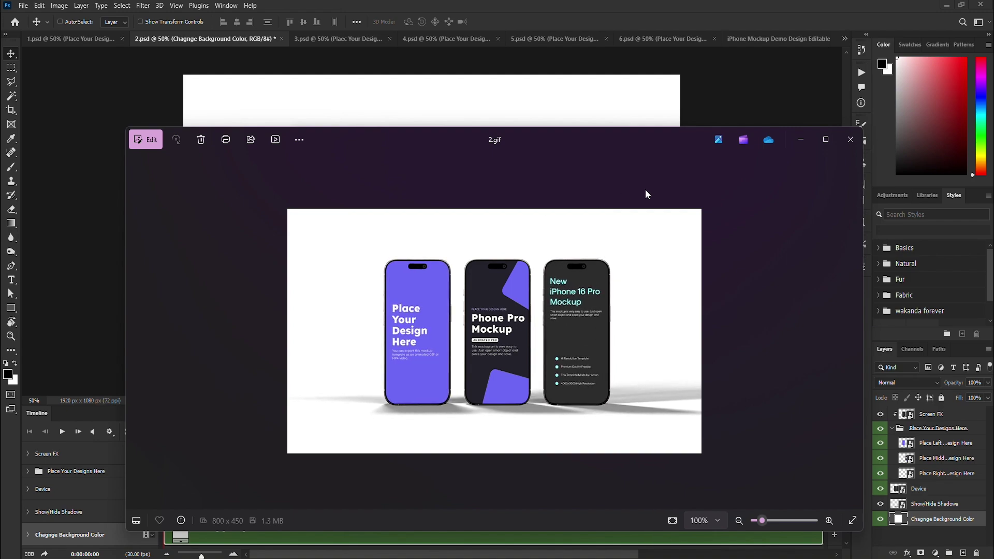
pyautogui.click(846, 146)
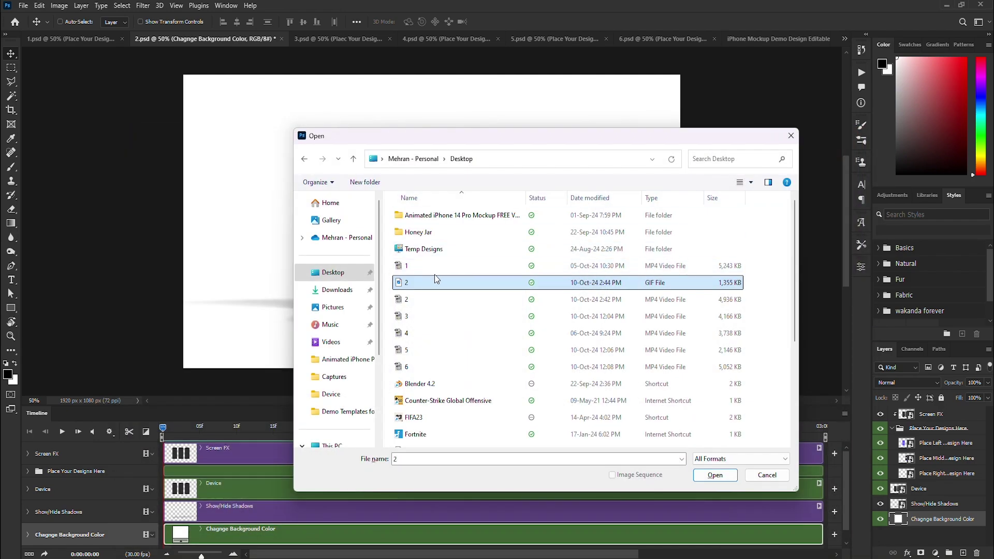
# Step: Play the rendered 2.mp4 from the Desktop in the media player, close the player and dismiss the Open dialog
pyautogui.rightClick(418, 266)
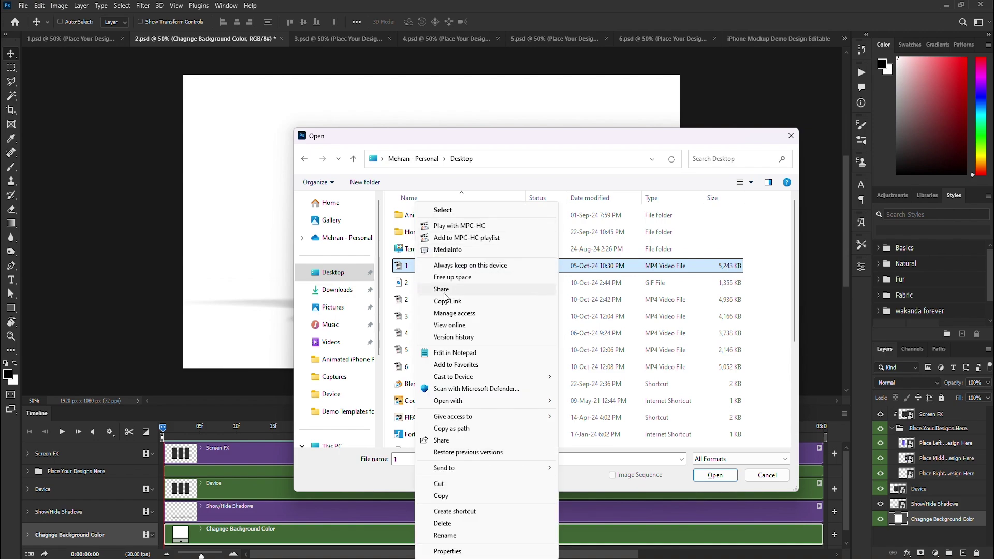
pyautogui.click(405, 299)
pyautogui.click(405, 300)
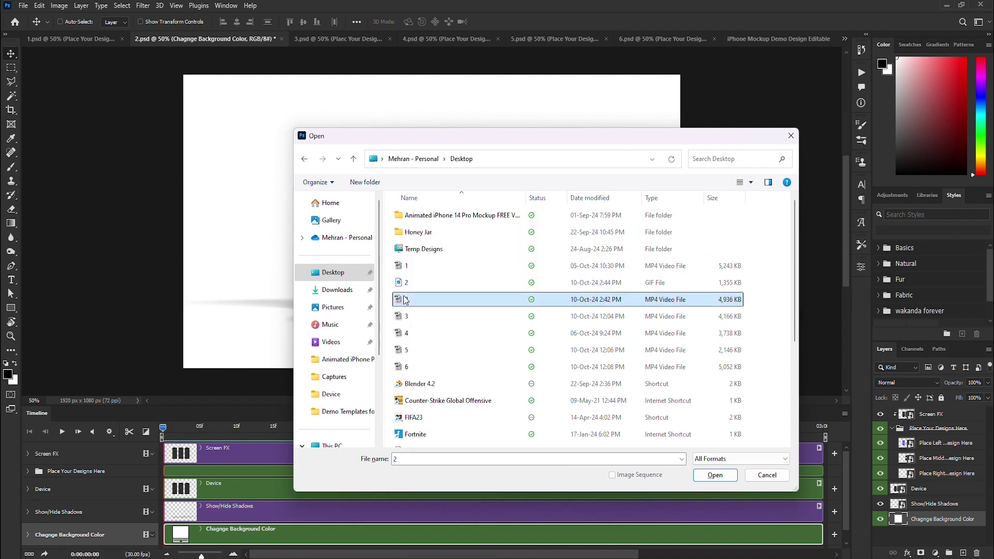
pyautogui.rightClick(405, 299)
pyautogui.click(446, 225)
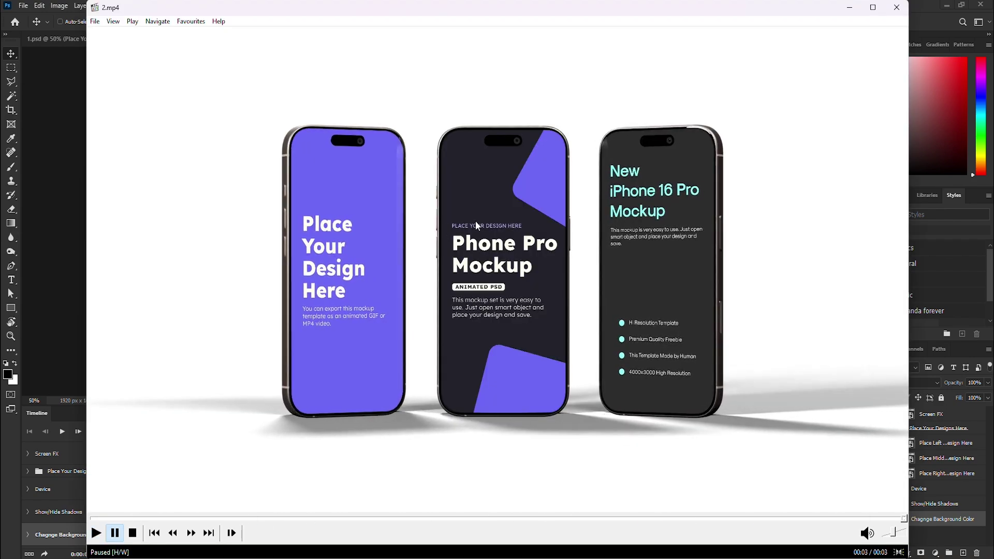
pyautogui.click(898, 9)
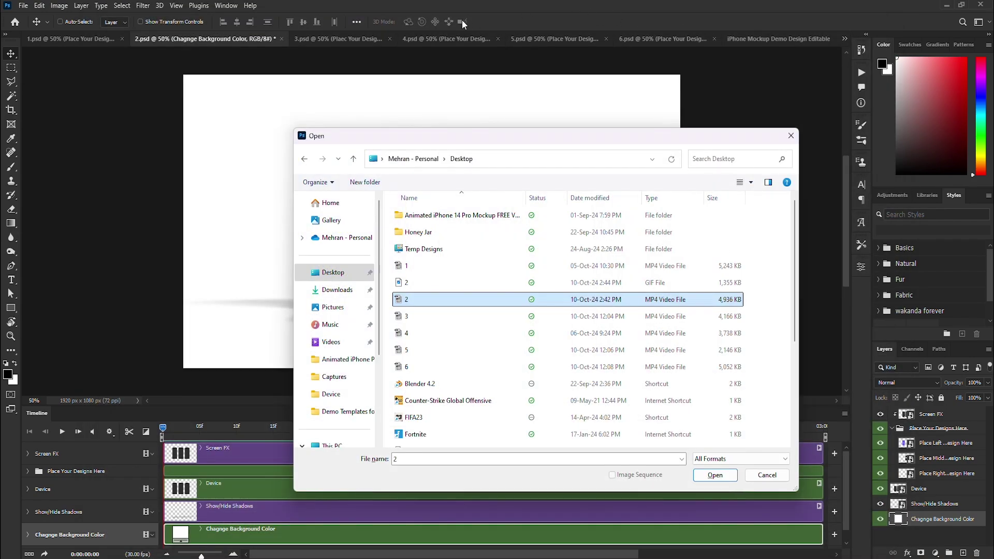
pyautogui.click(768, 479)
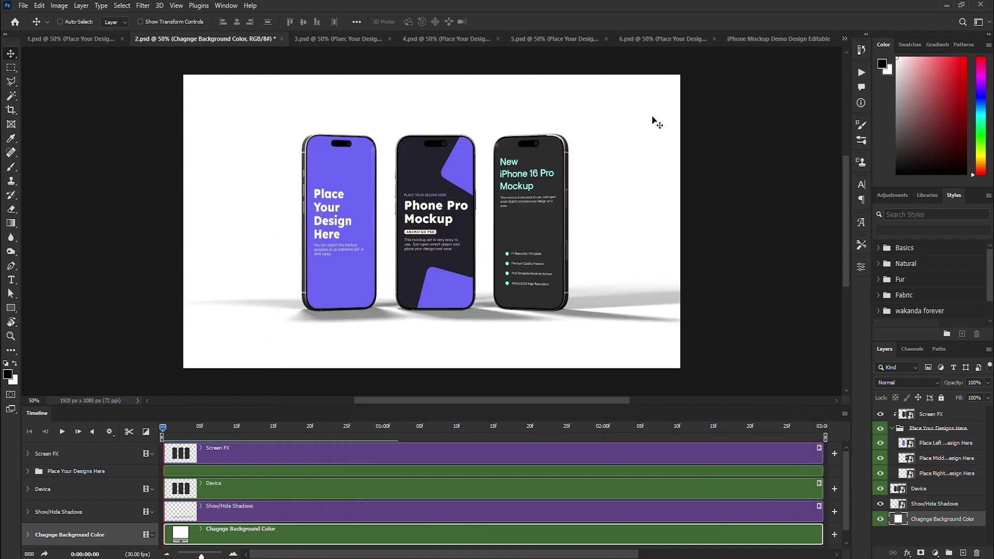